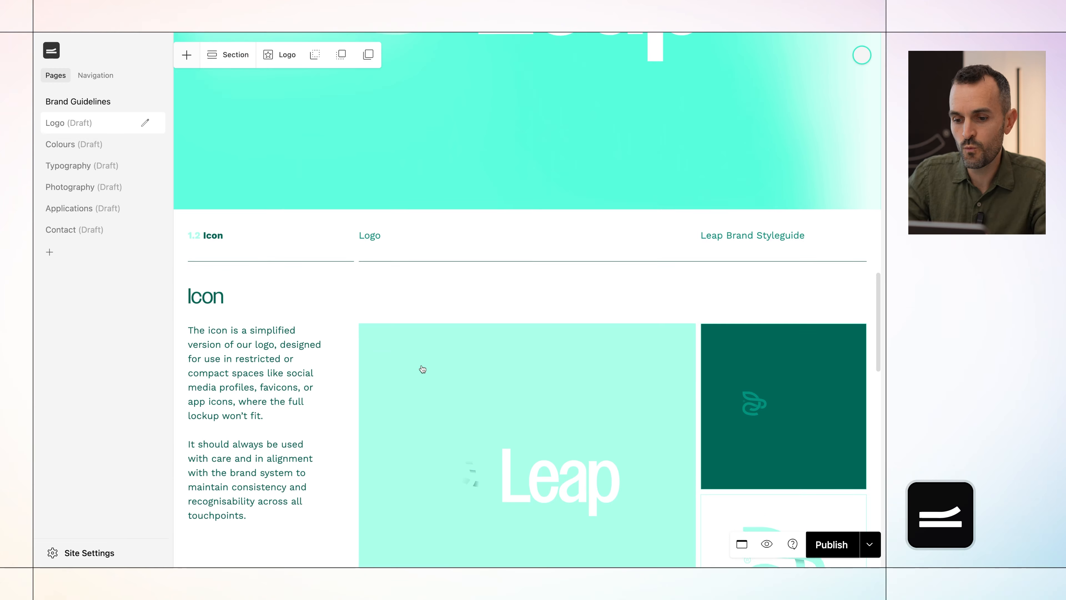
scroll(422, 365, up, 1)
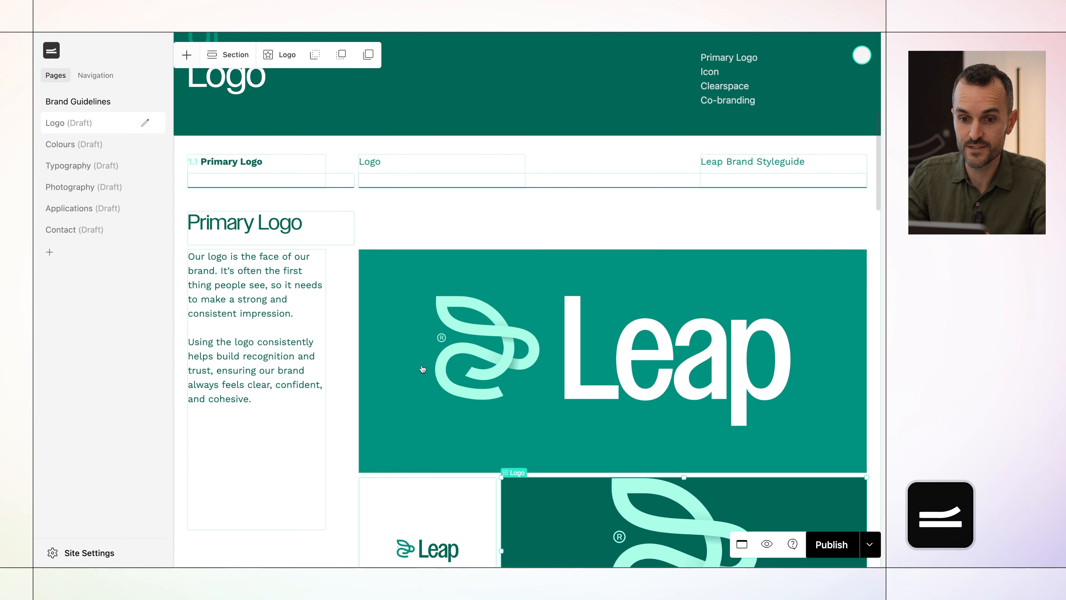
Try the Icon Light variant in the large Primary Logo block, then return it to Logo Light.
scroll(422, 395, down, 6)
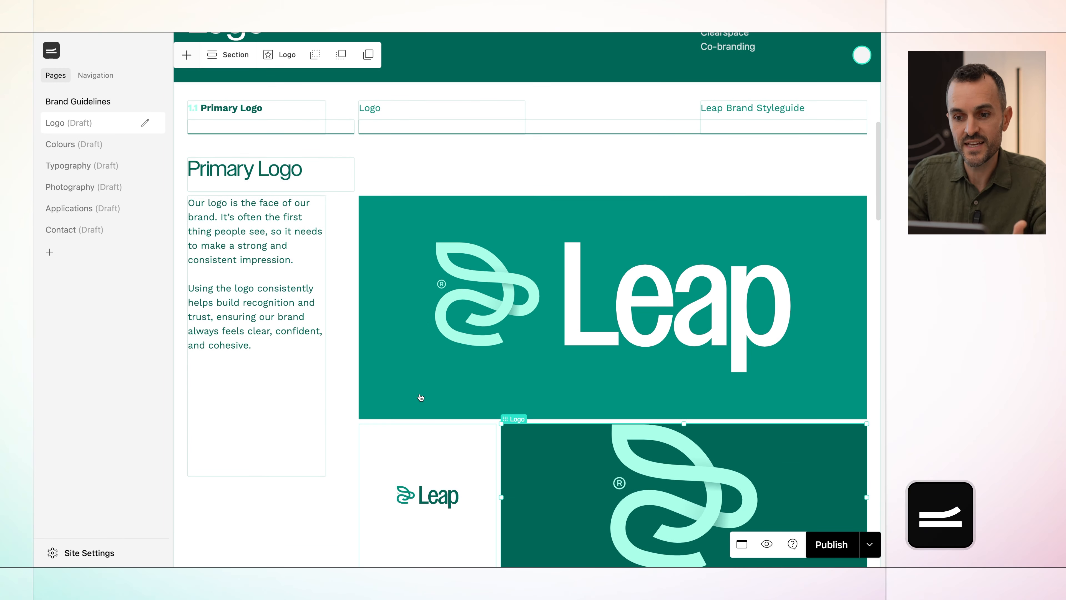
click(481, 309)
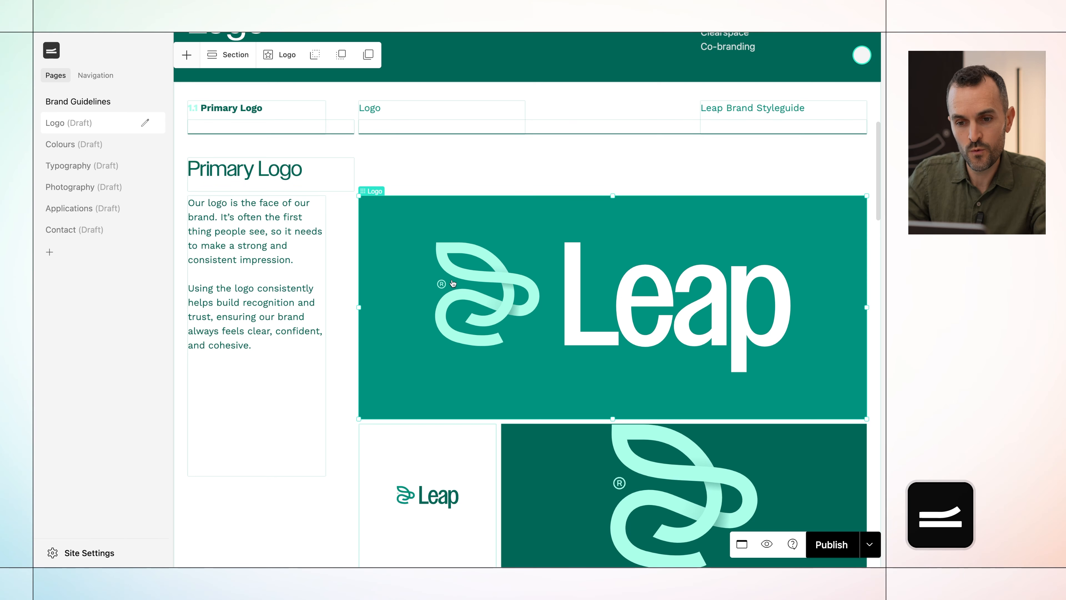
click(284, 62)
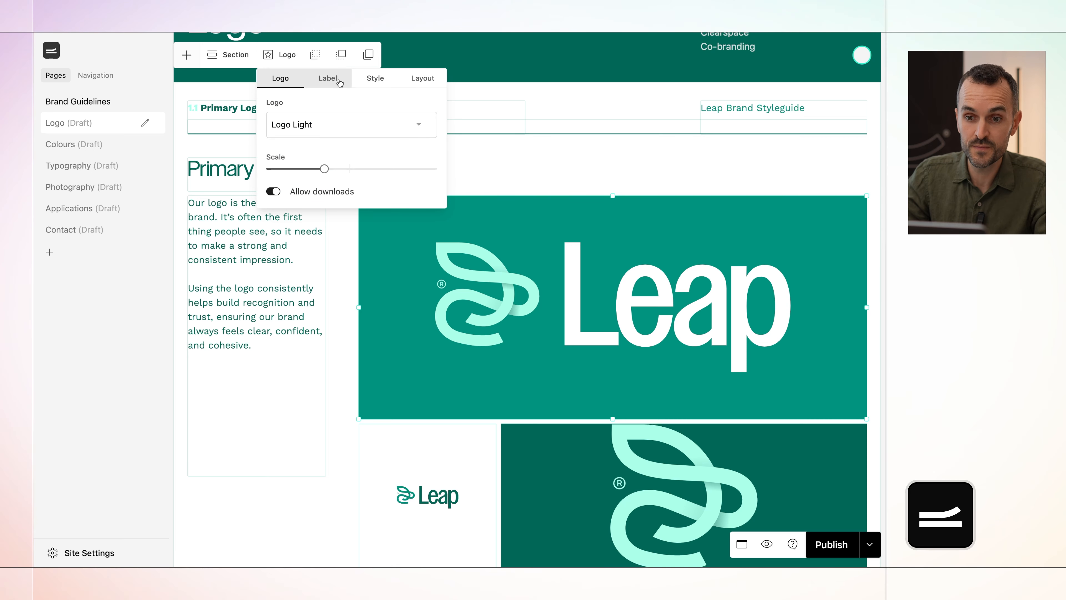
click(318, 127)
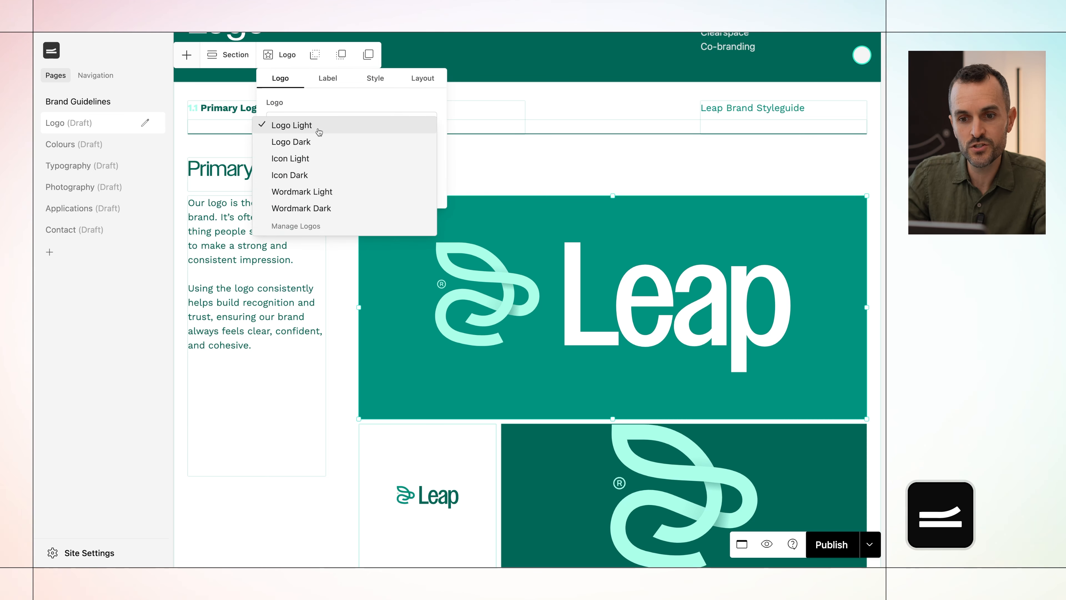
click(317, 167)
click(321, 126)
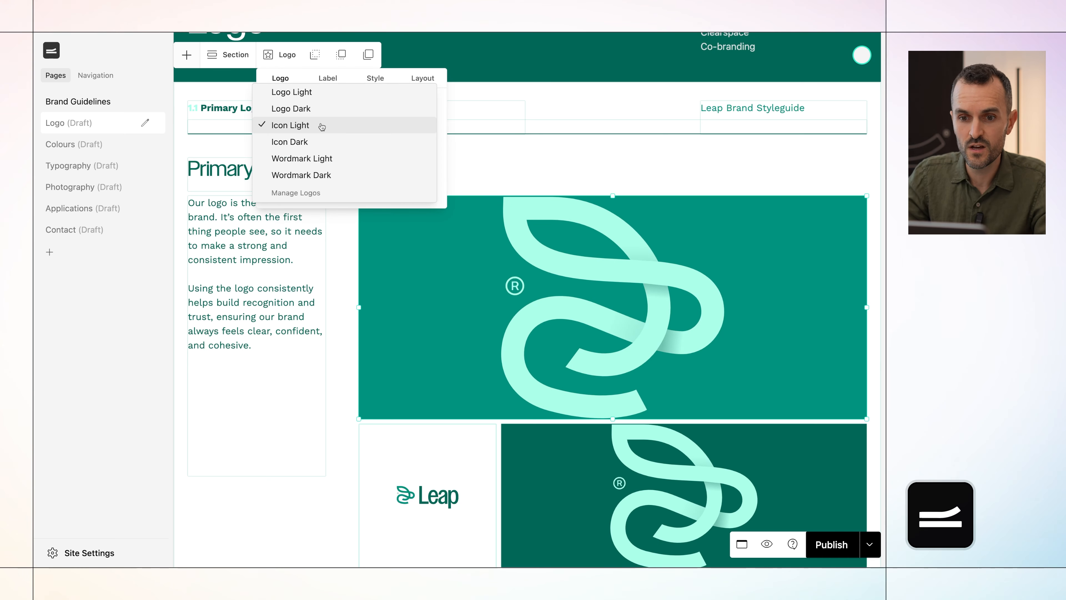
click(317, 97)
Set the large Primary Logo block's background colour to Teal.
click(375, 78)
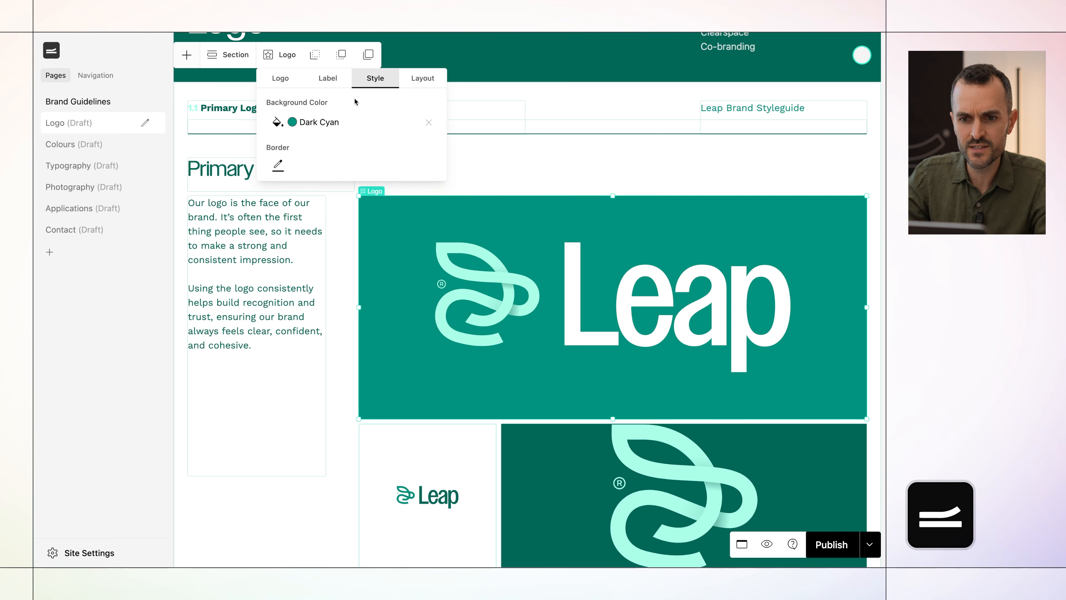
click(331, 125)
click(321, 141)
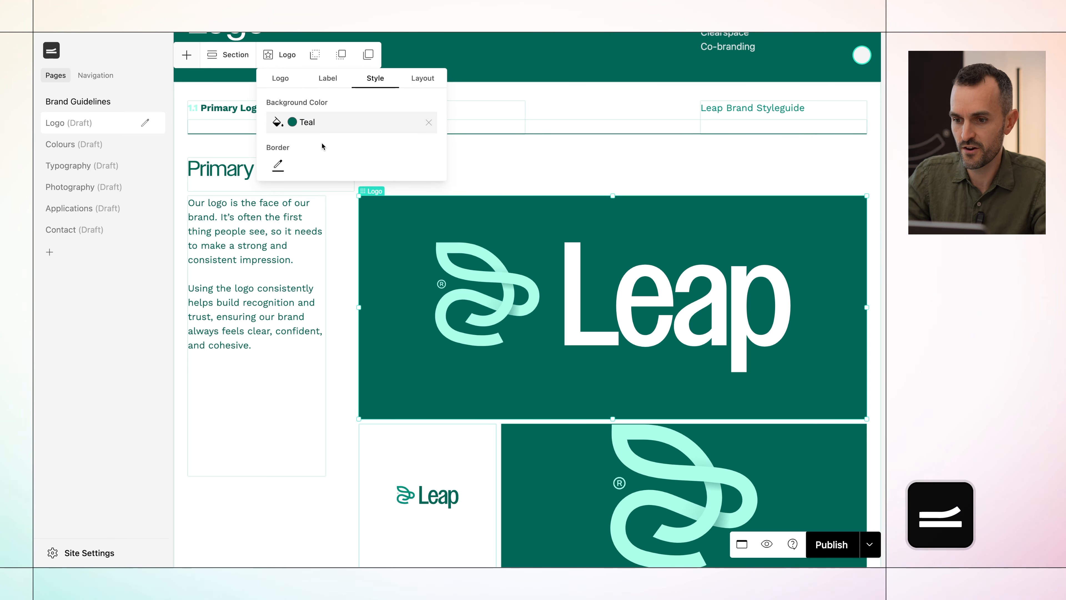
click(422, 78)
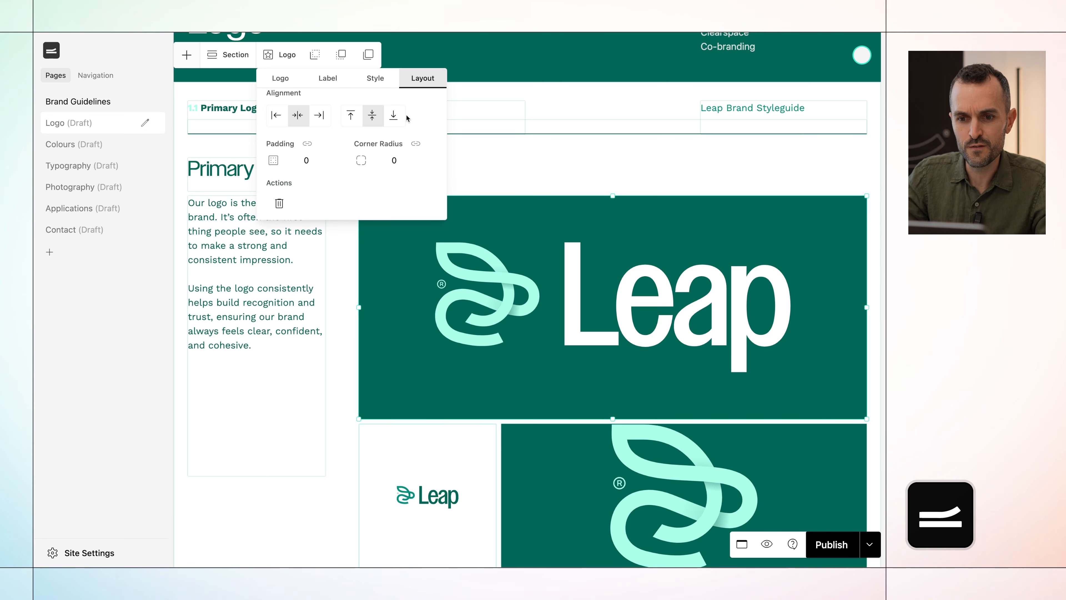
drag(387, 161, 318, 157)
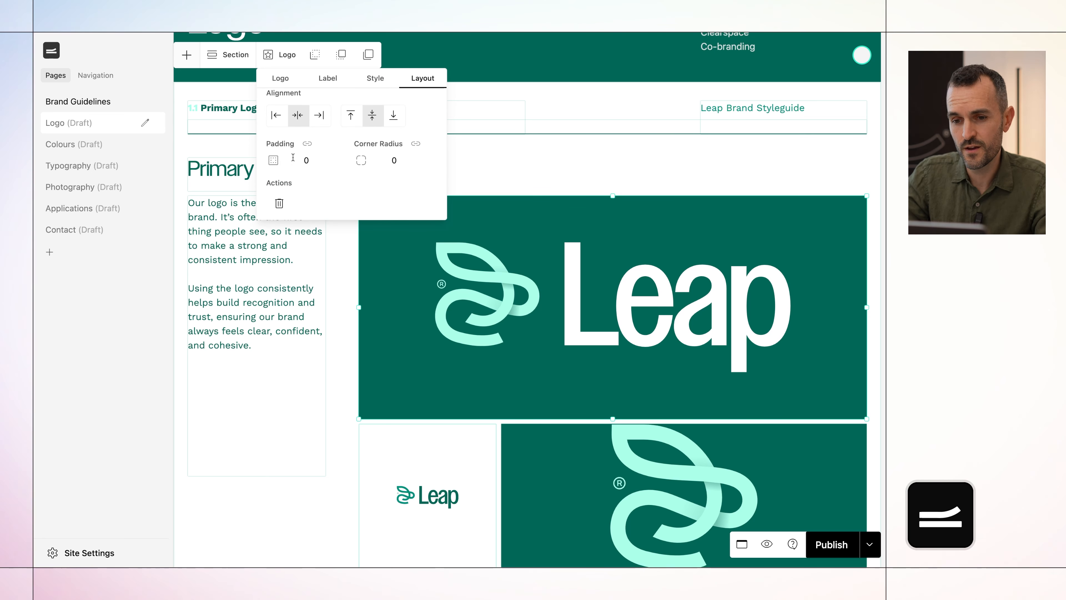
click(460, 372)
Narrow the teal icon block below the primary logo and widen the white logo block beside it to fill the freed space.
scroll(460, 371, down, 3)
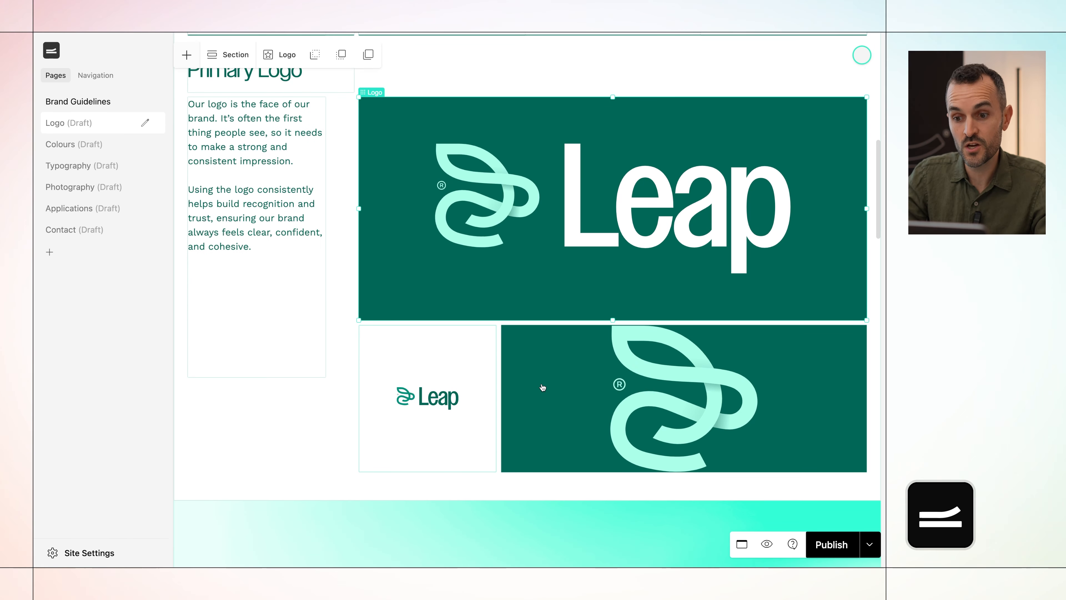
click(529, 394)
drag(501, 398, 709, 394)
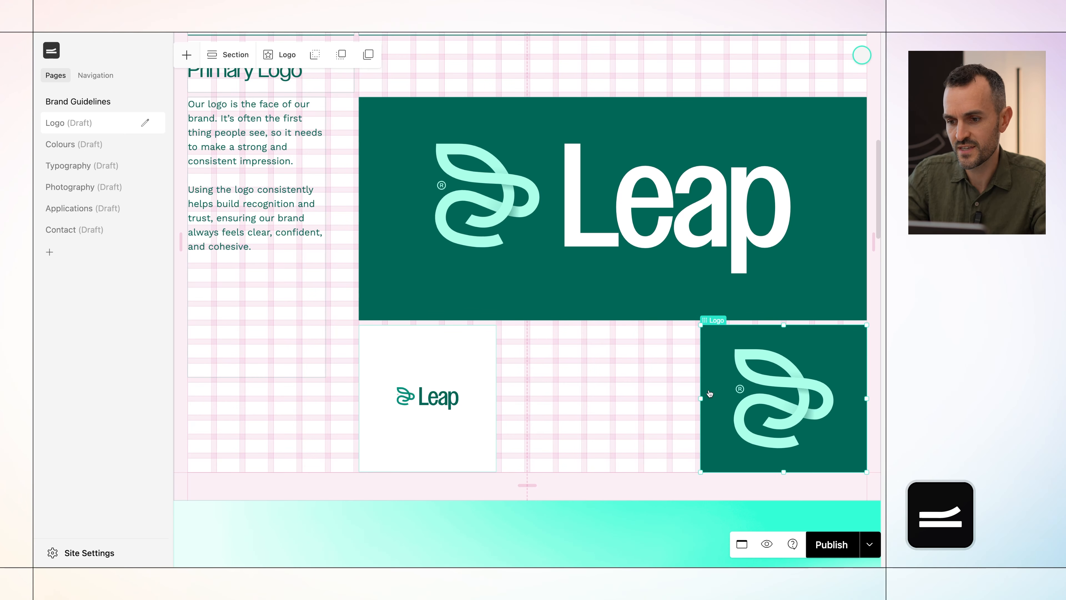
click(474, 375)
drag(495, 398, 696, 389)
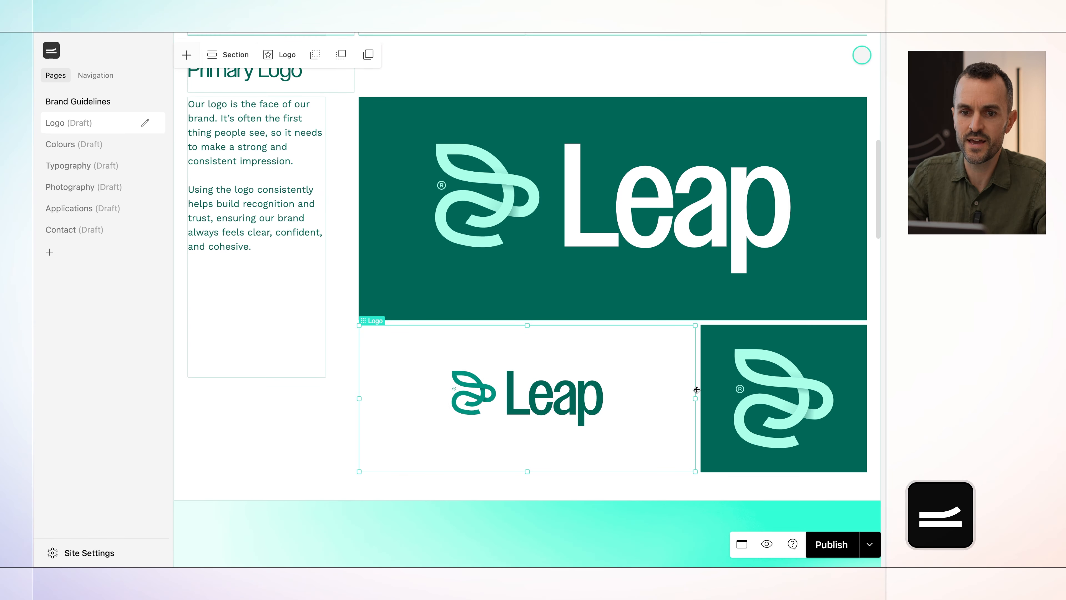
Open the logo library from the gradient banner logo's settings, look over the available logos and close it.
scroll(654, 420, down, 5)
scroll(653, 419, down, 3)
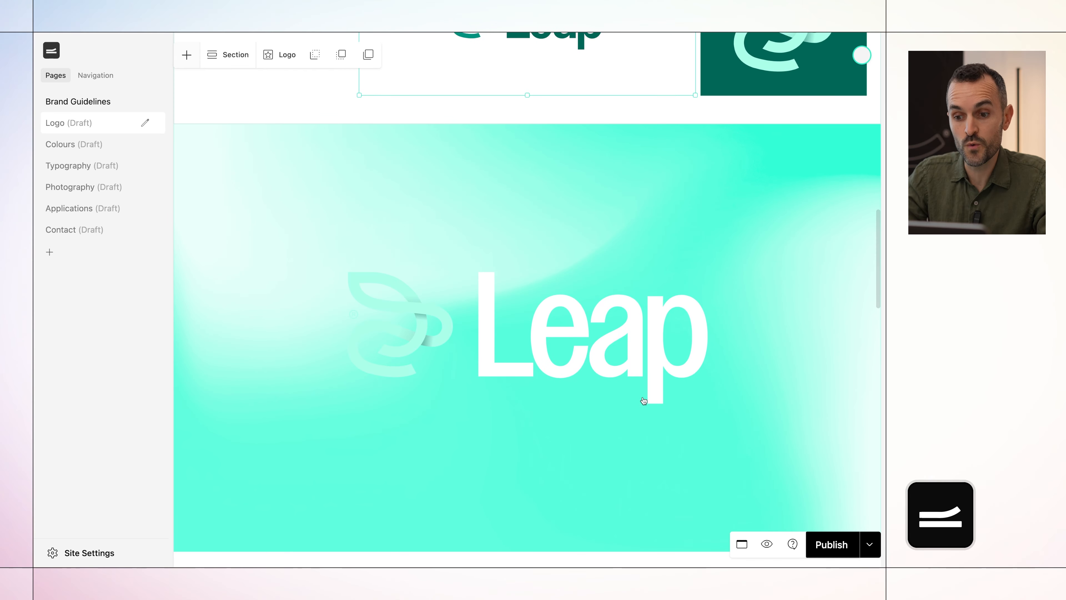
click(644, 401)
click(282, 54)
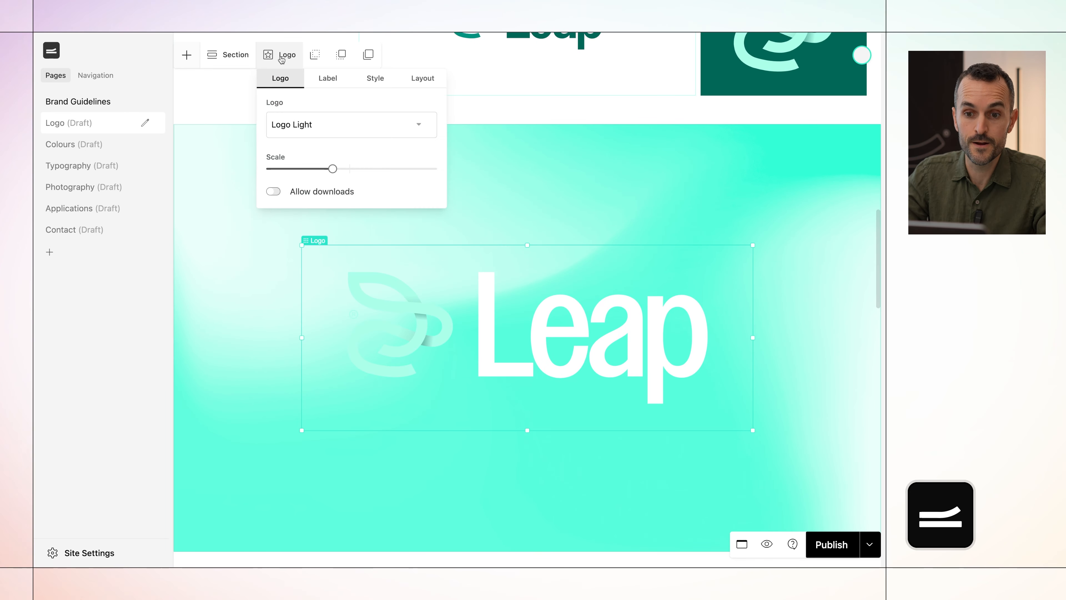
click(308, 126)
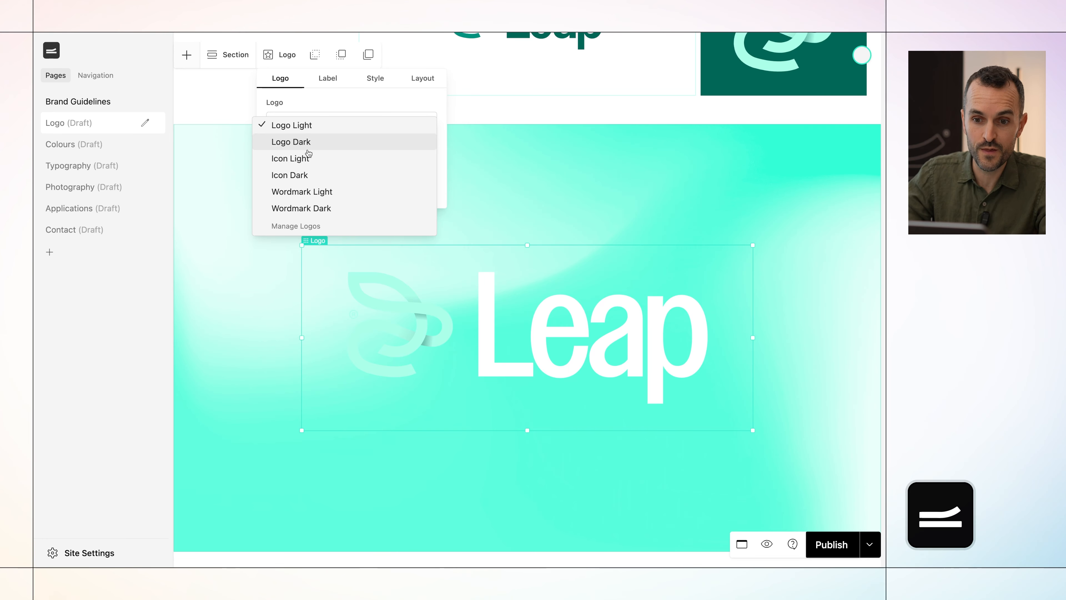
click(312, 227)
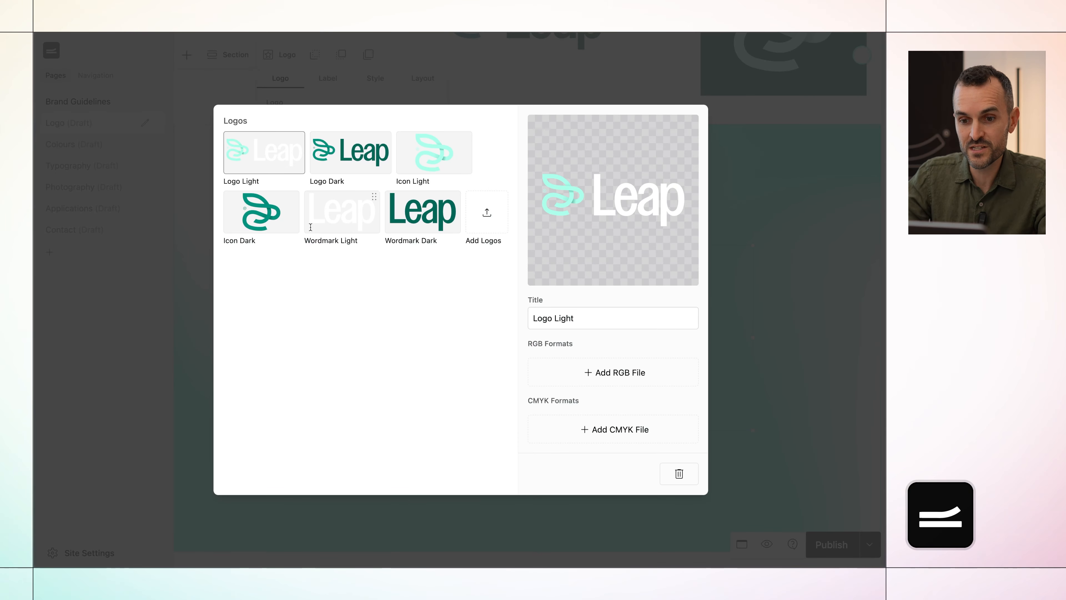
click(746, 212)
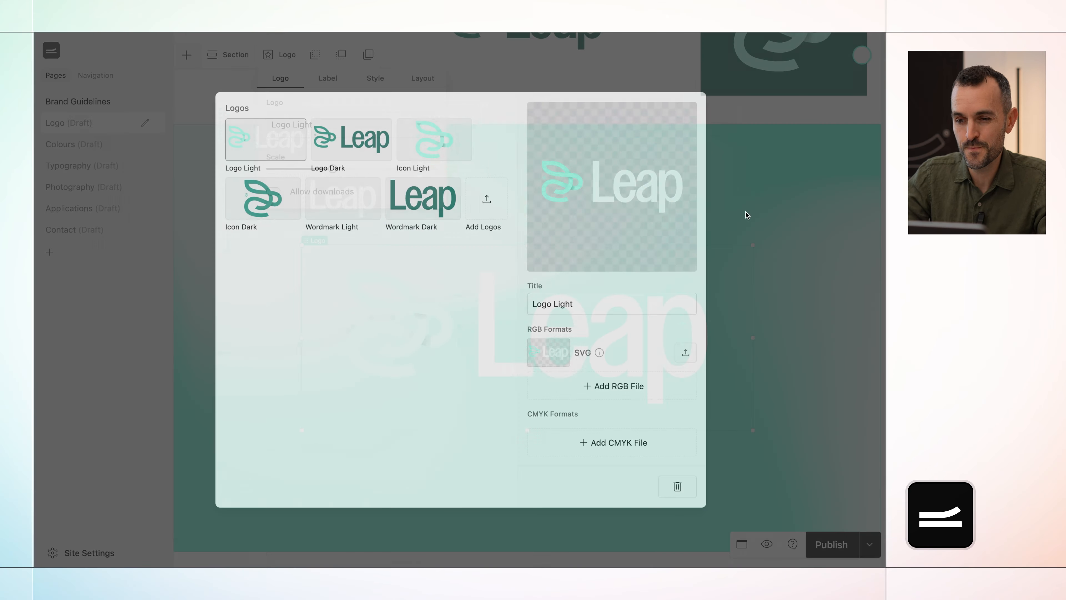
Change the gradient banner's logo to Logo Dark.
click(360, 126)
click(342, 142)
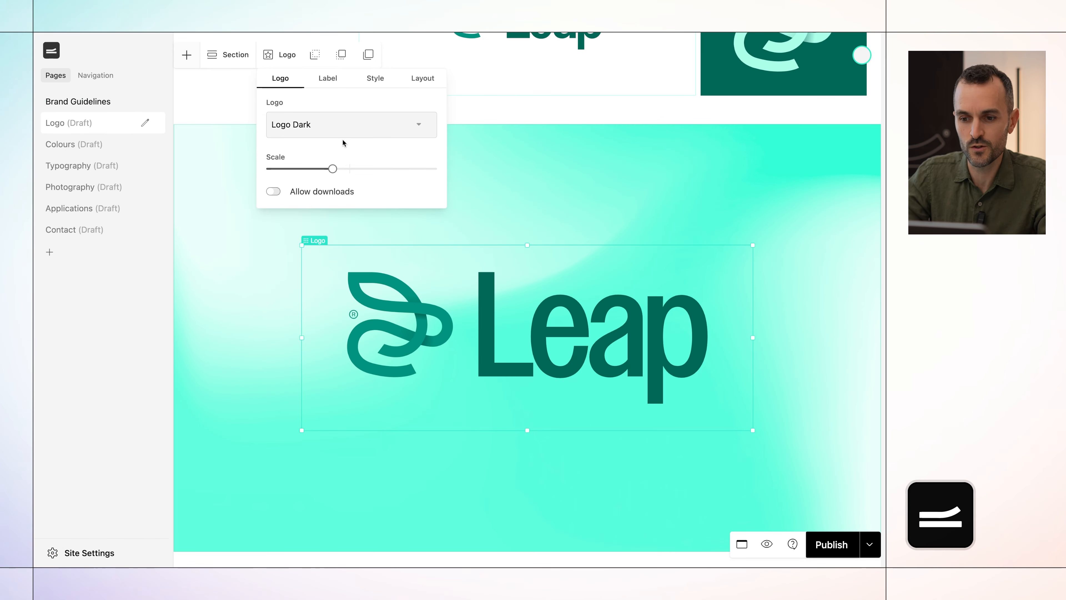
click(580, 207)
Publish the Logo page and open its live version.
click(832, 547)
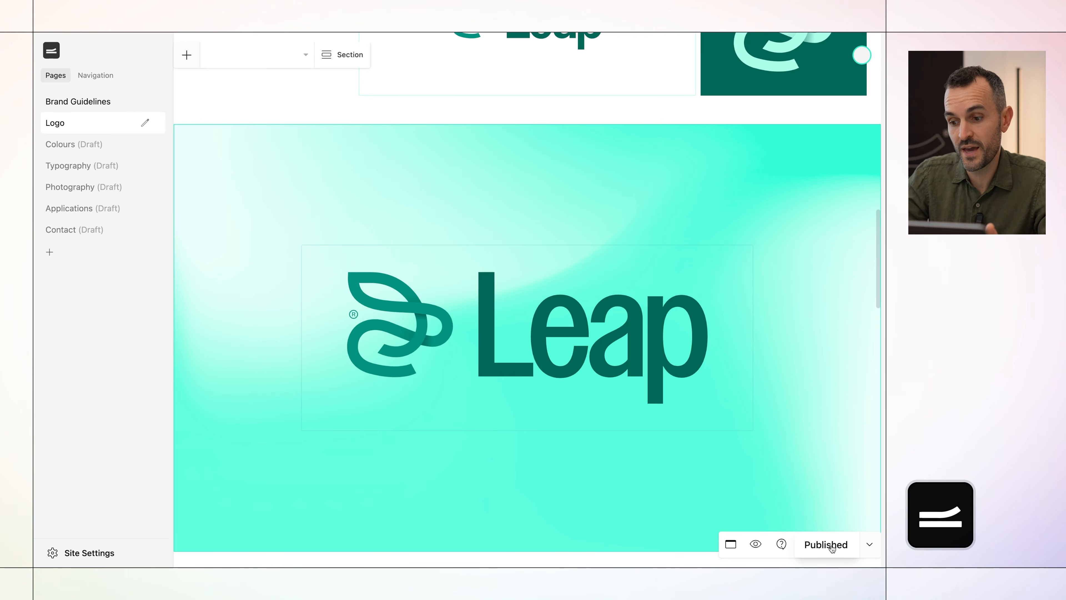
click(755, 544)
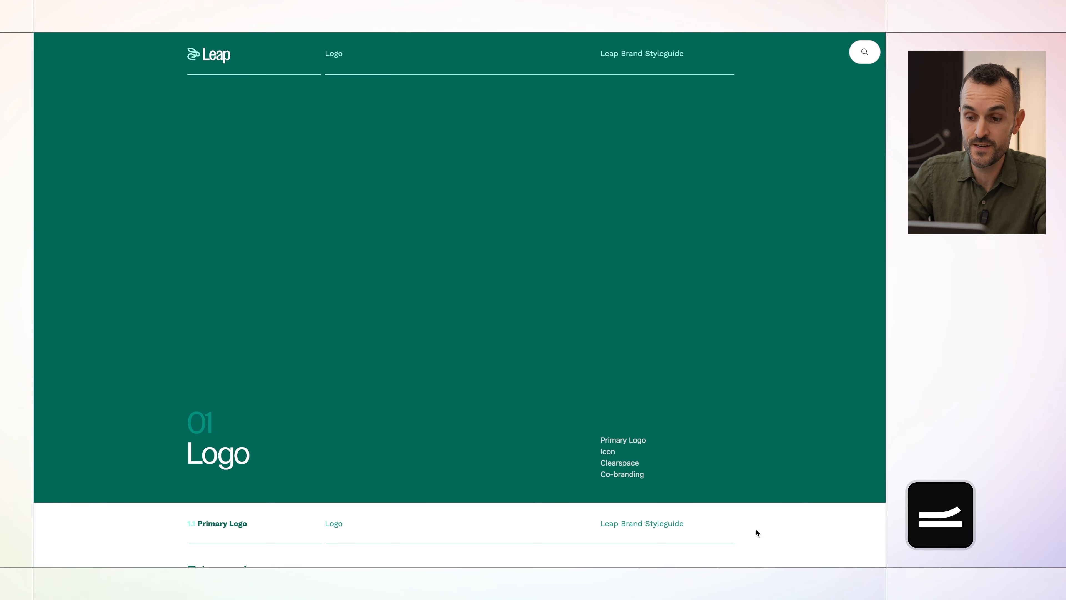
Download the large primary logo from the live page's Primary Logo section.
scroll(756, 533, down, 5)
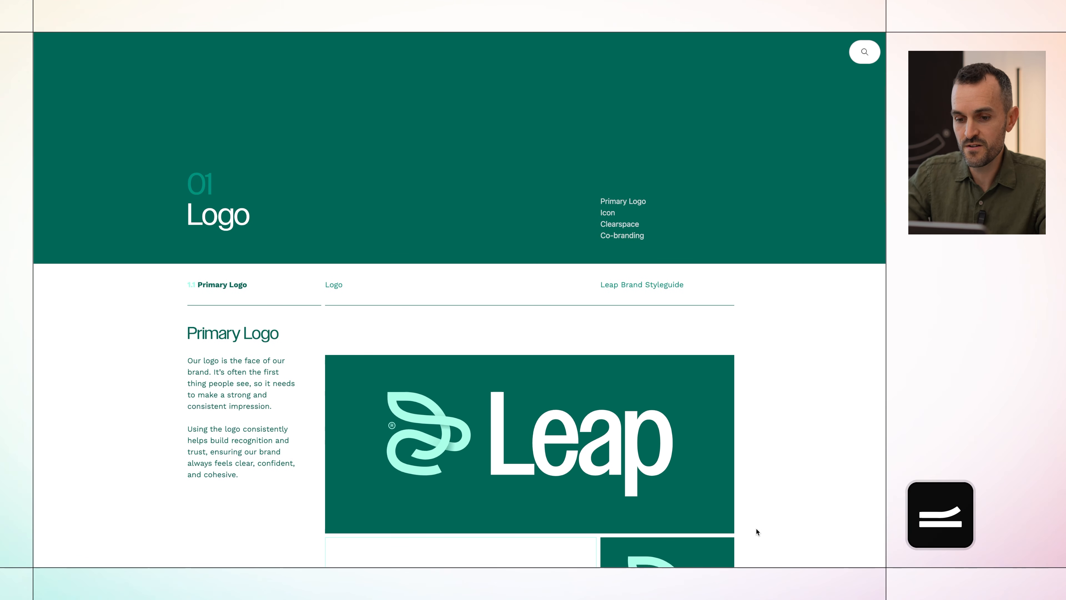
scroll(756, 529, down, 4)
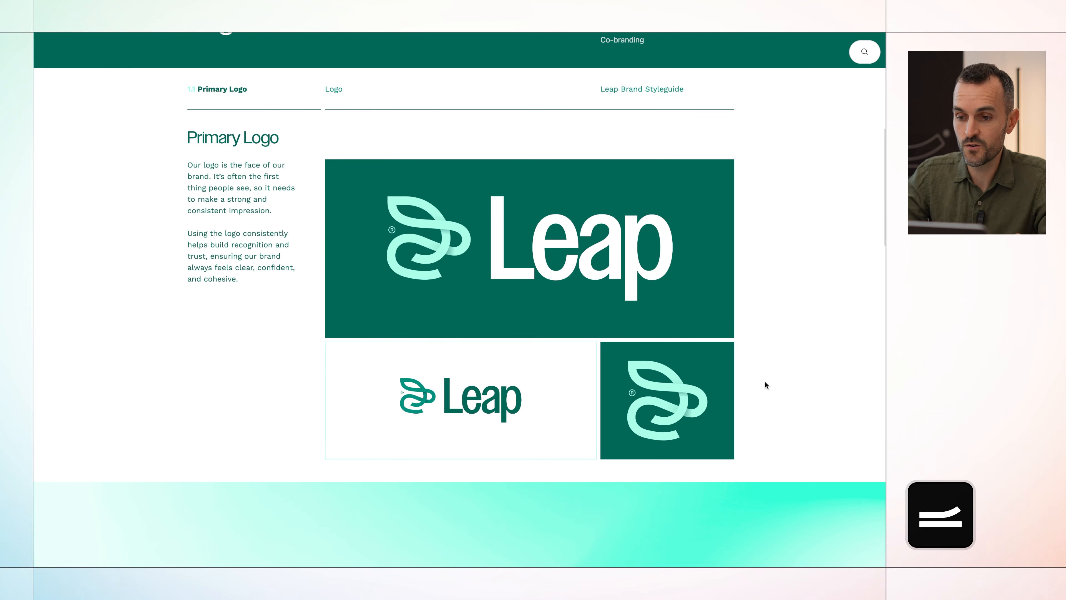
mouse_move(660, 240)
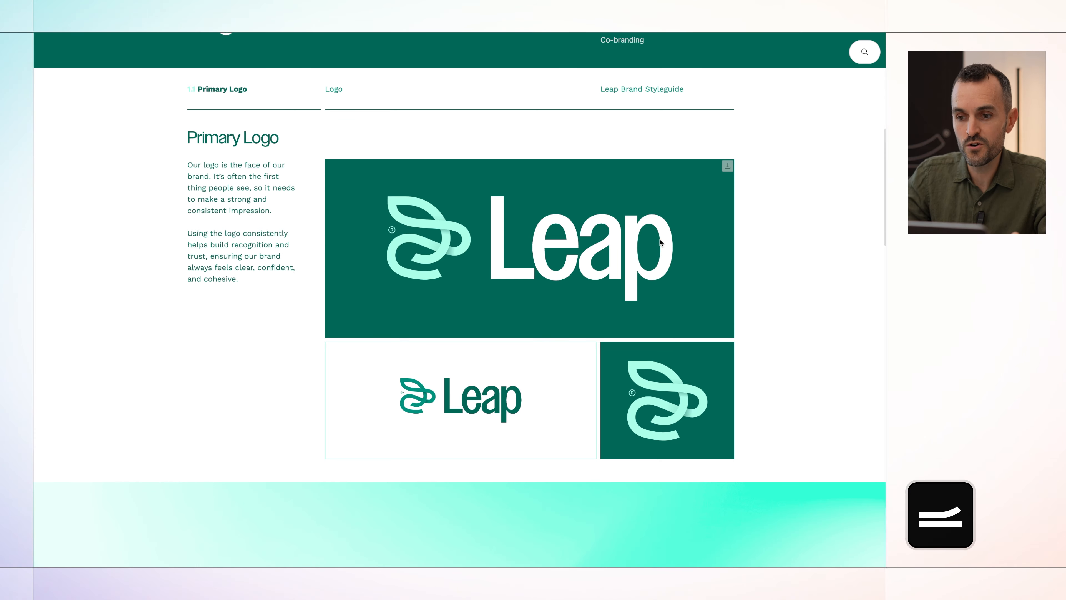
click(727, 166)
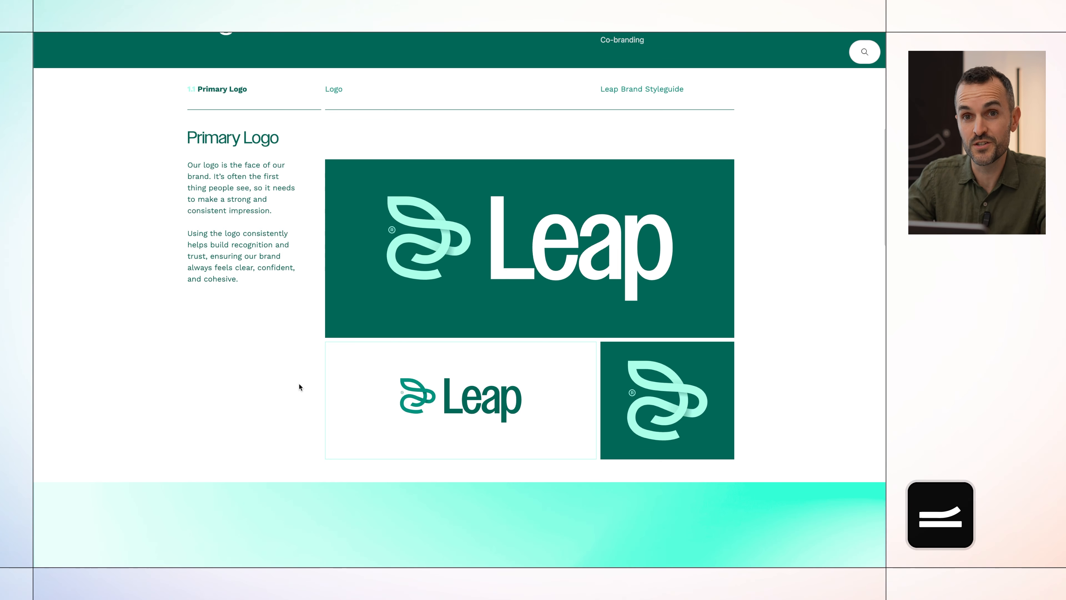
Return to the page editor and change the large logo block in the Icon section to Icon Dark.
key(ctrl+Tab)
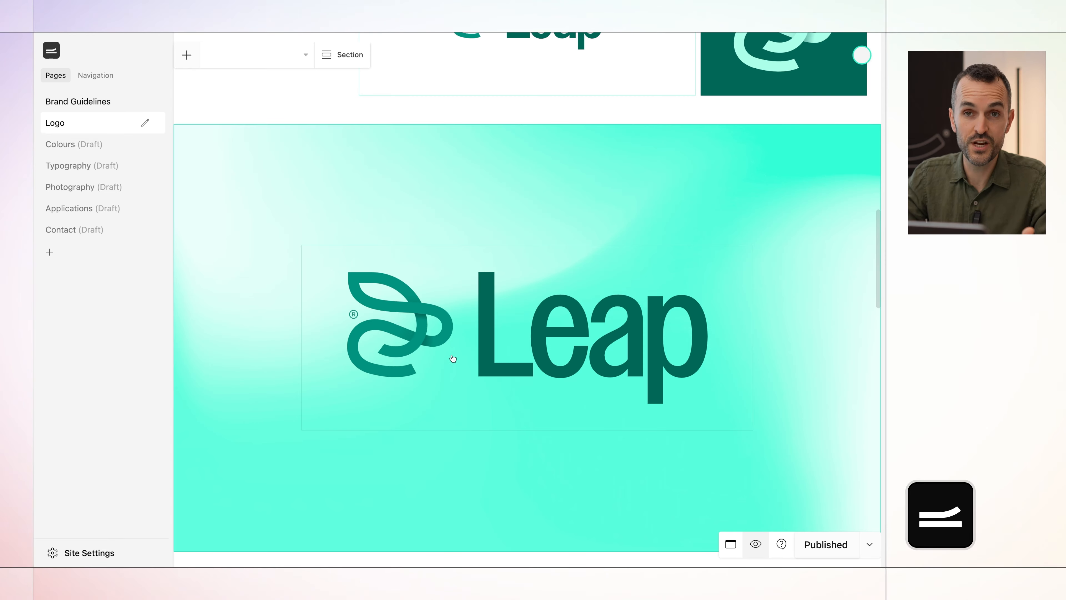
scroll(453, 358, down, 10)
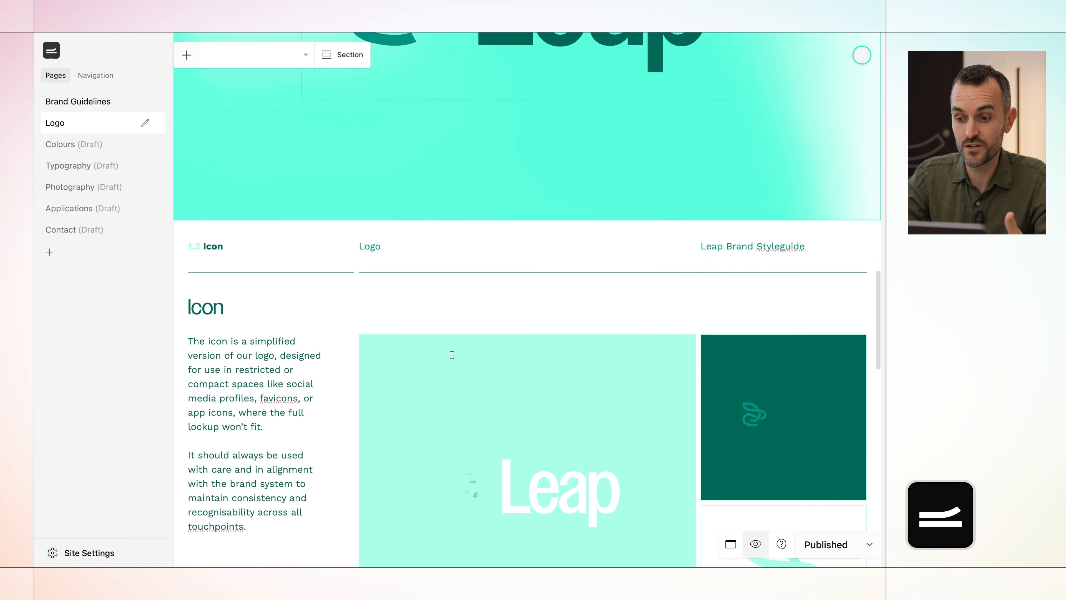
scroll(452, 357, down, 3)
scroll(459, 303, up, 4)
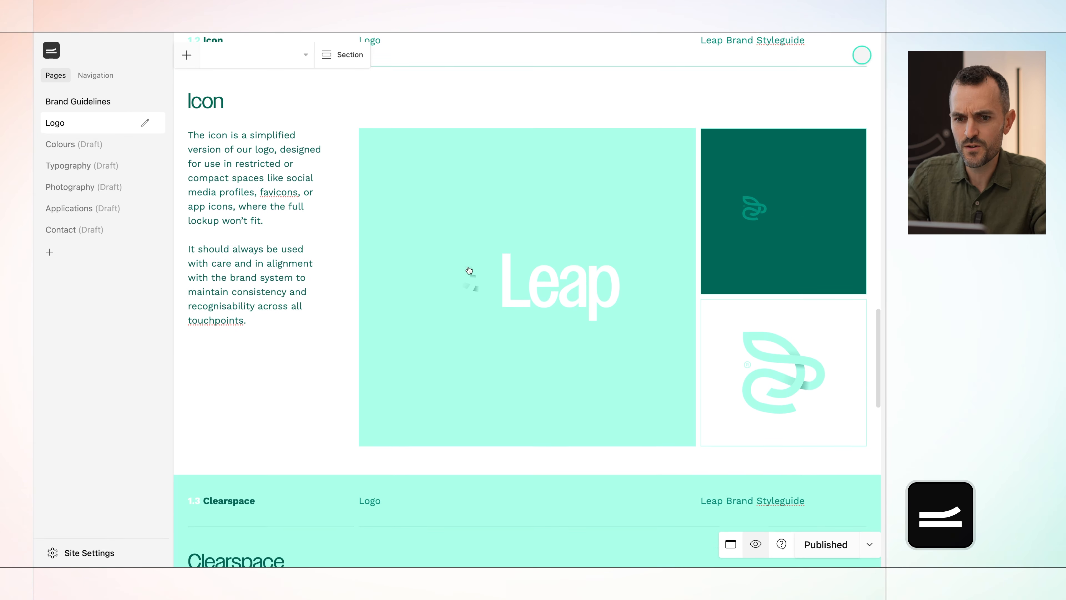
click(468, 207)
click(284, 55)
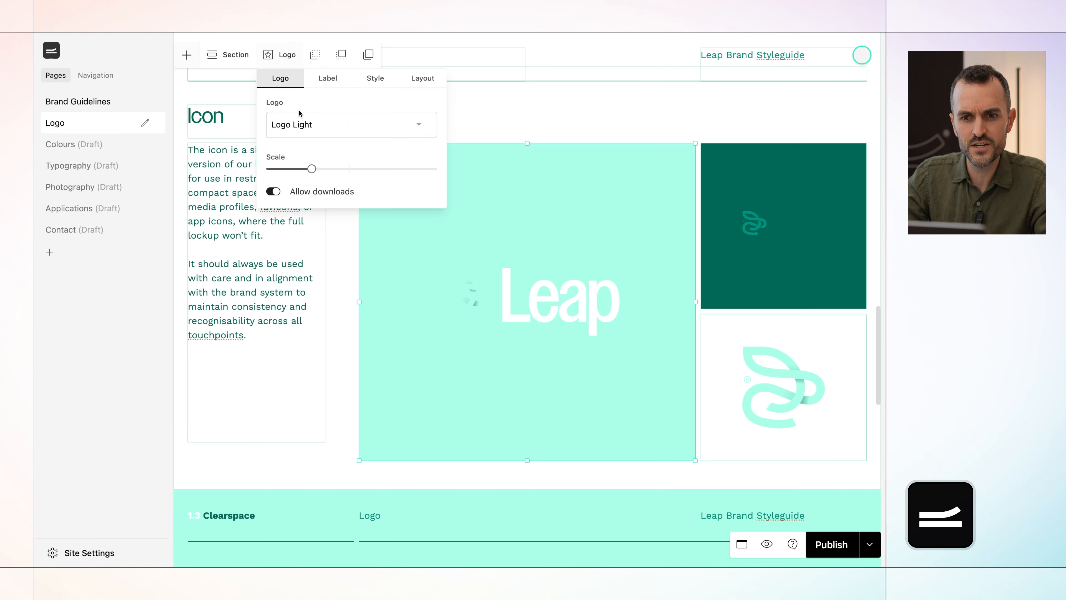
click(298, 125)
click(290, 174)
click(301, 176)
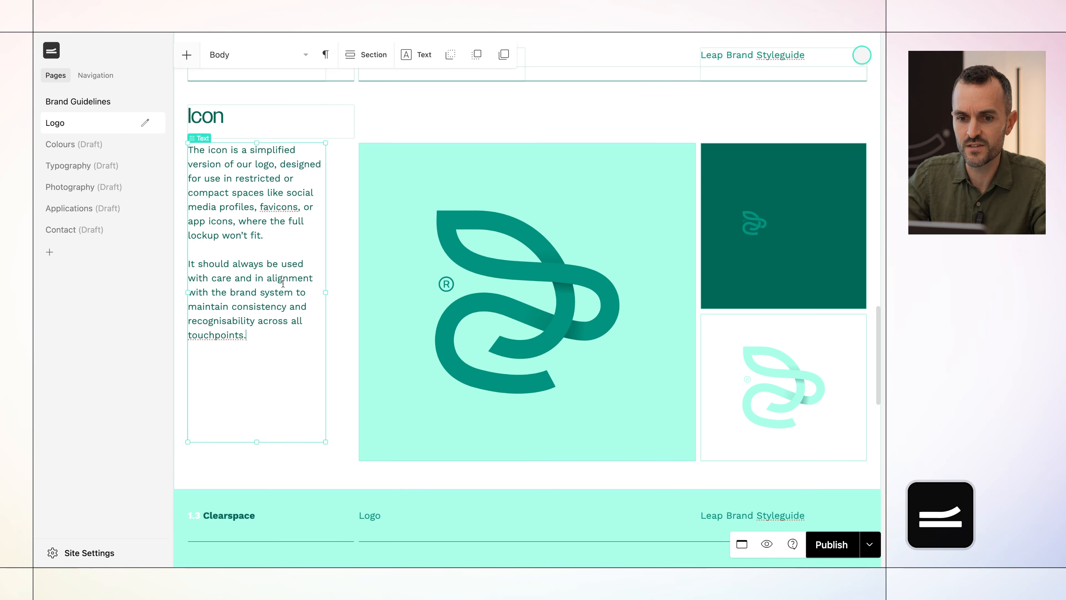
click(757, 234)
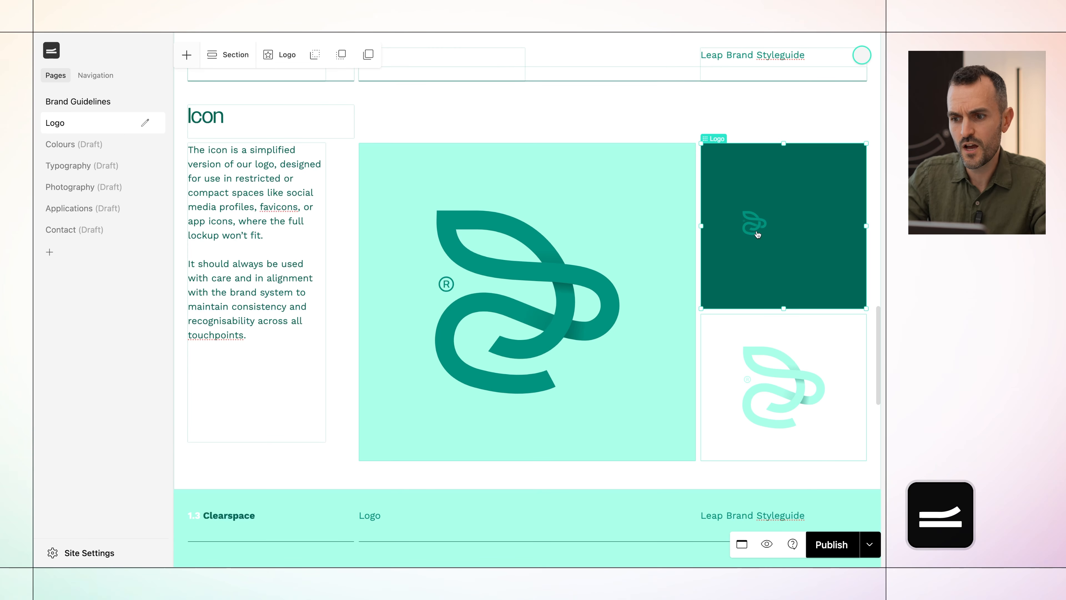
Set the logo in the Clearspace section's diagram to Logo Dark.
scroll(650, 351, down, 7)
scroll(650, 350, down, 3)
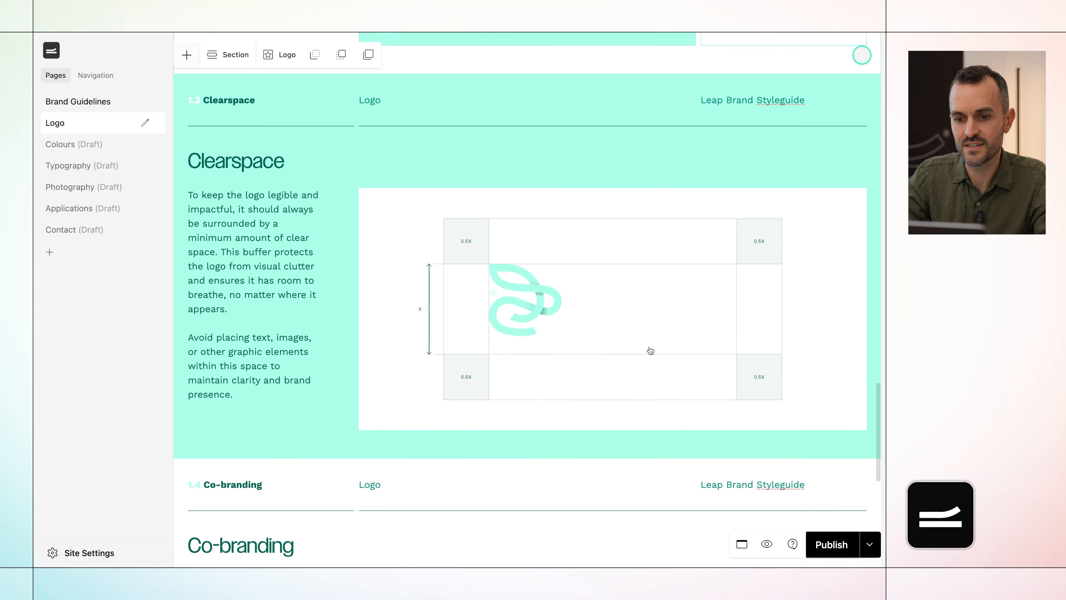
click(631, 332)
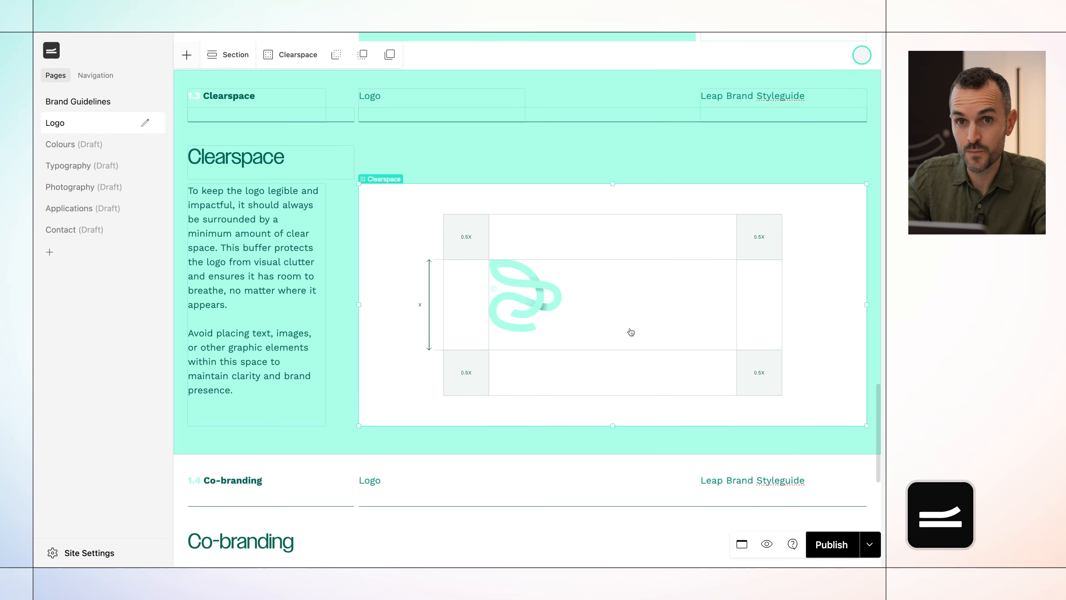
click(294, 57)
click(310, 126)
click(304, 140)
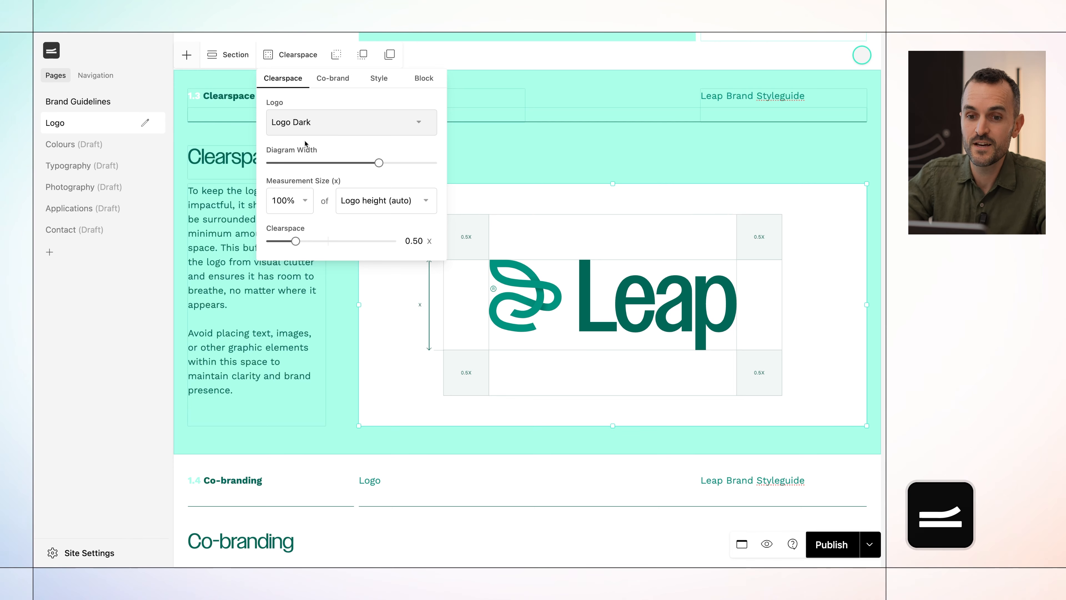
click(524, 172)
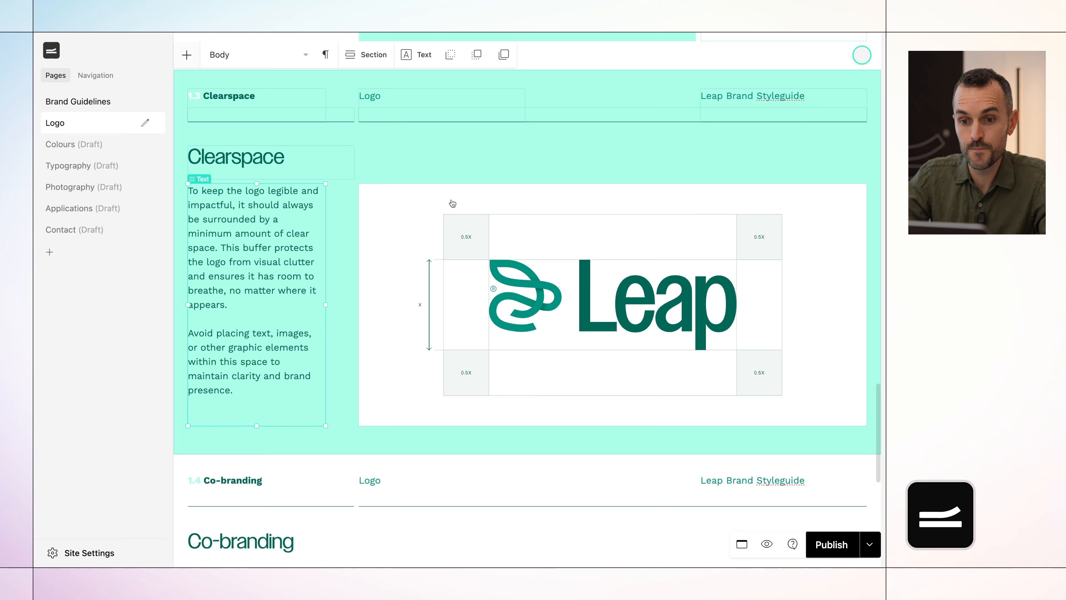
Add a Clearspace block to the Clearspace section and place it directly below the existing diagram, aligned with that diagram's left edge.
click(188, 58)
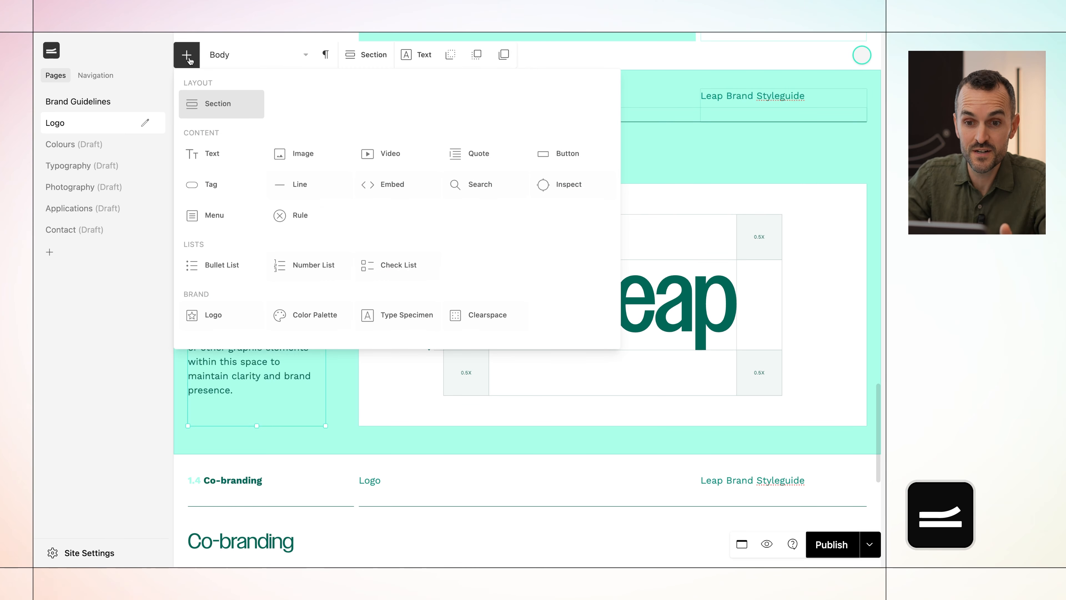
click(457, 321)
drag(356, 162, 458, 364)
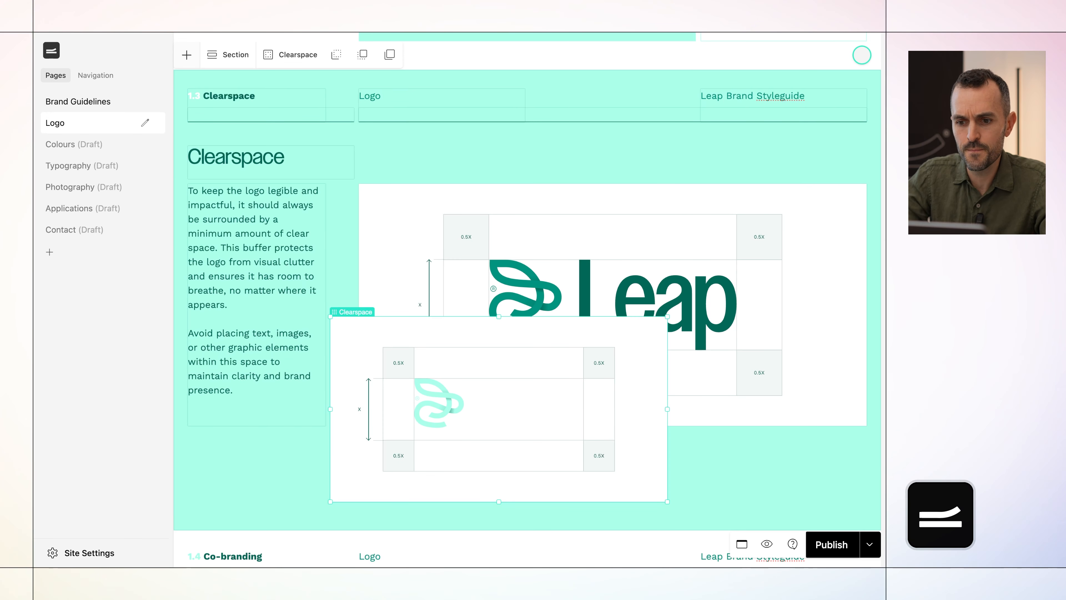
drag(485, 409, 551, 514)
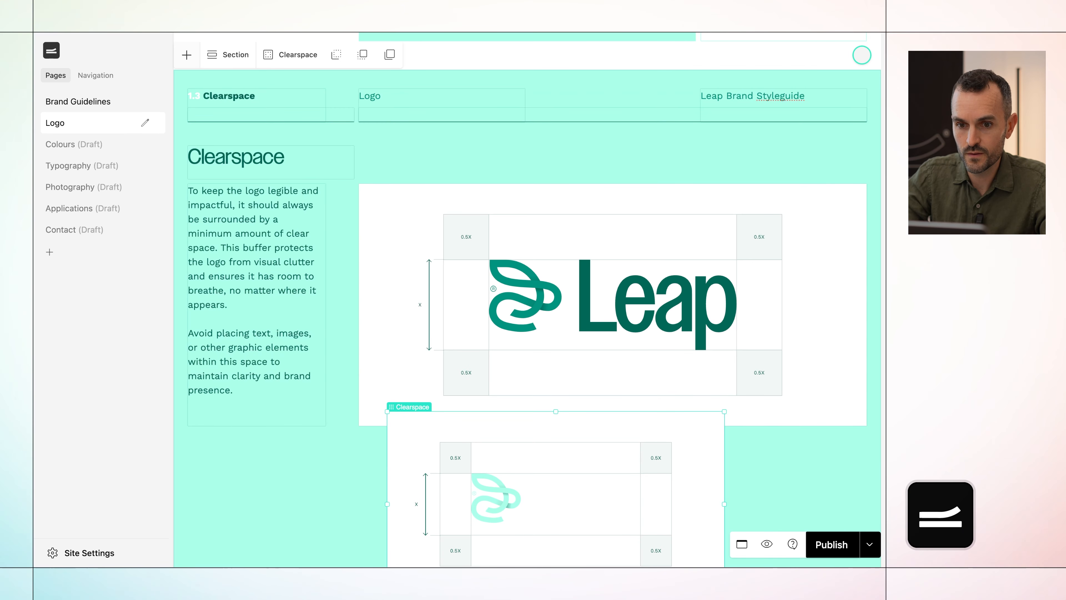
drag(486, 428, 464, 459)
scroll(463, 459, down, 5)
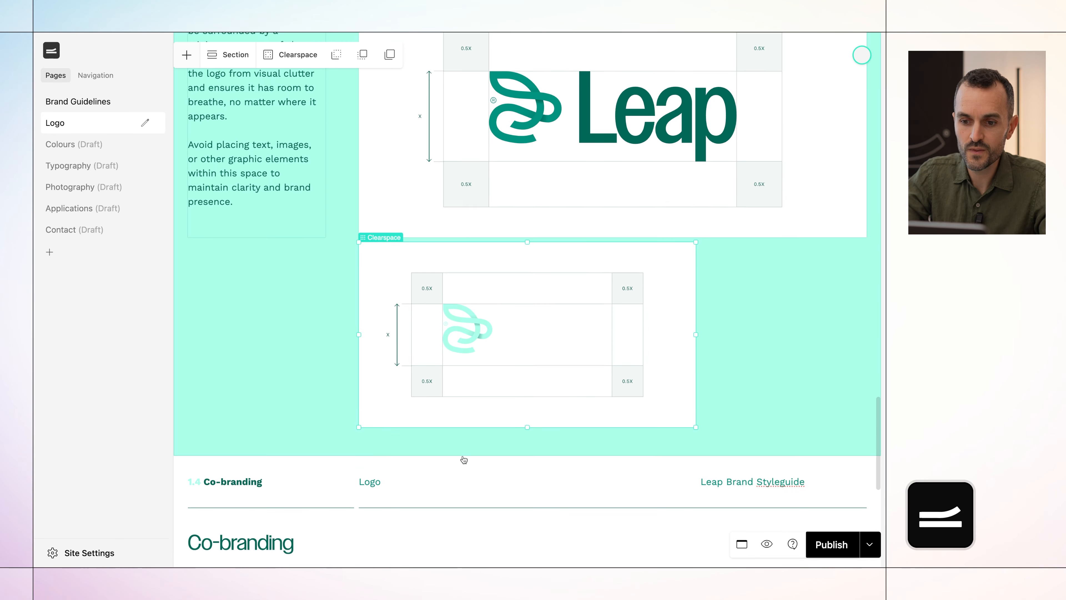
Set the new clearspace diagram's logo to Icon Dark and remove the block's background colour.
click(294, 55)
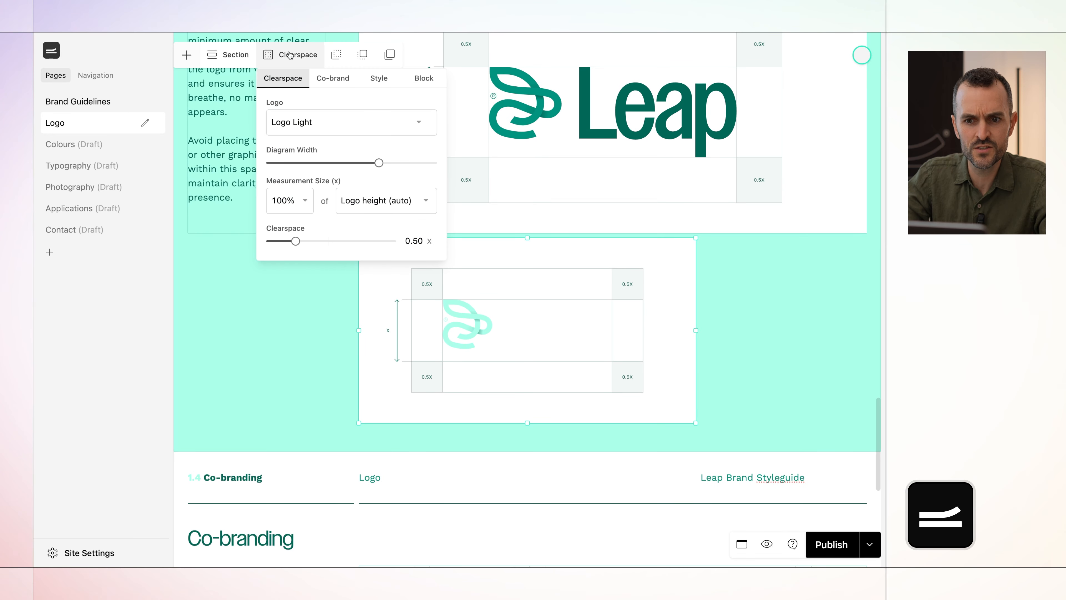
click(323, 123)
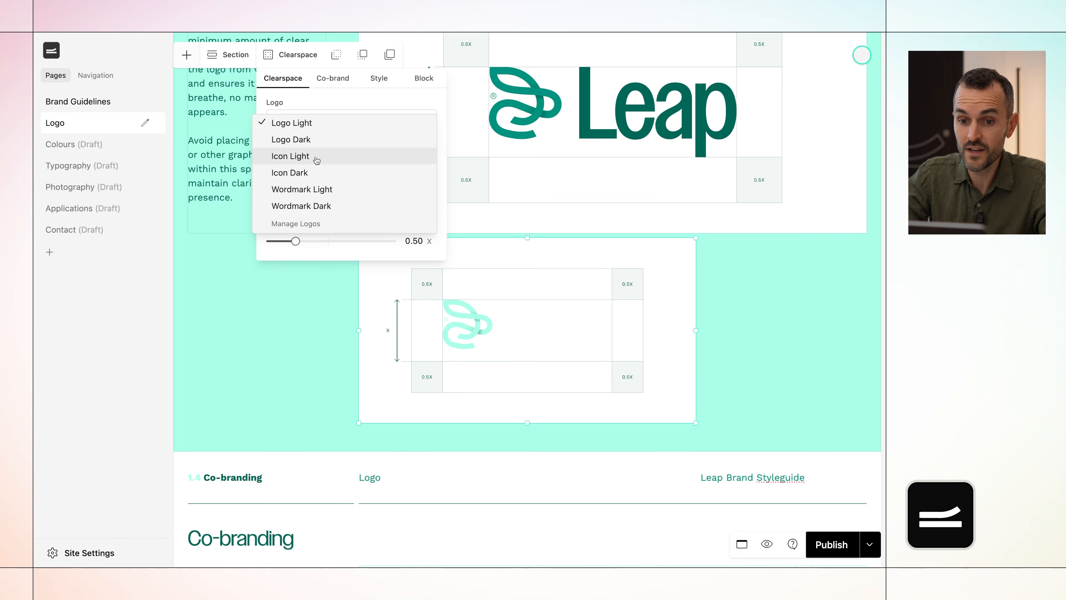
click(313, 173)
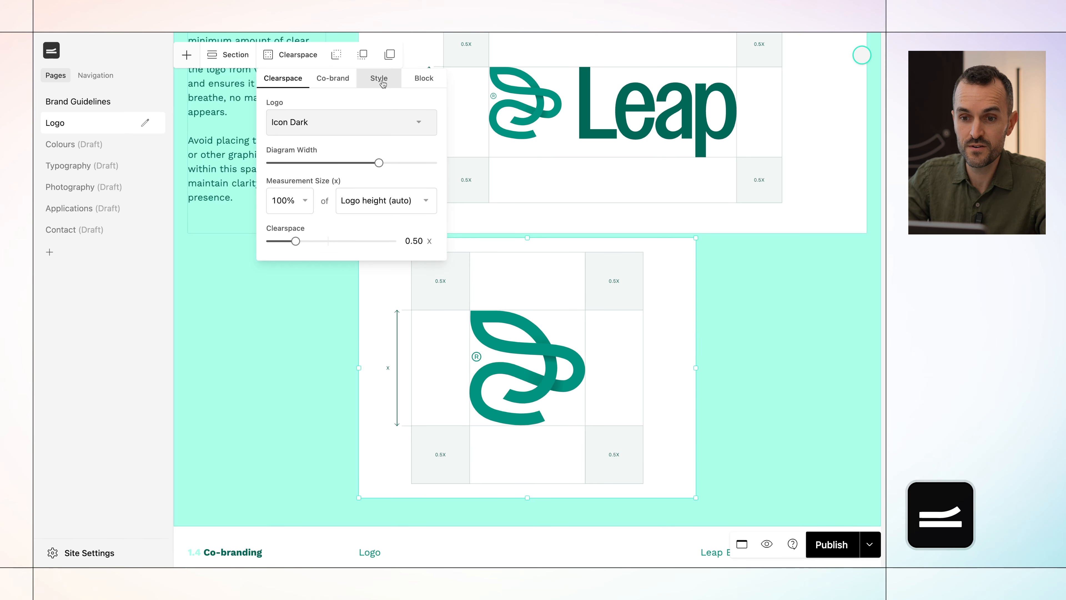
click(423, 79)
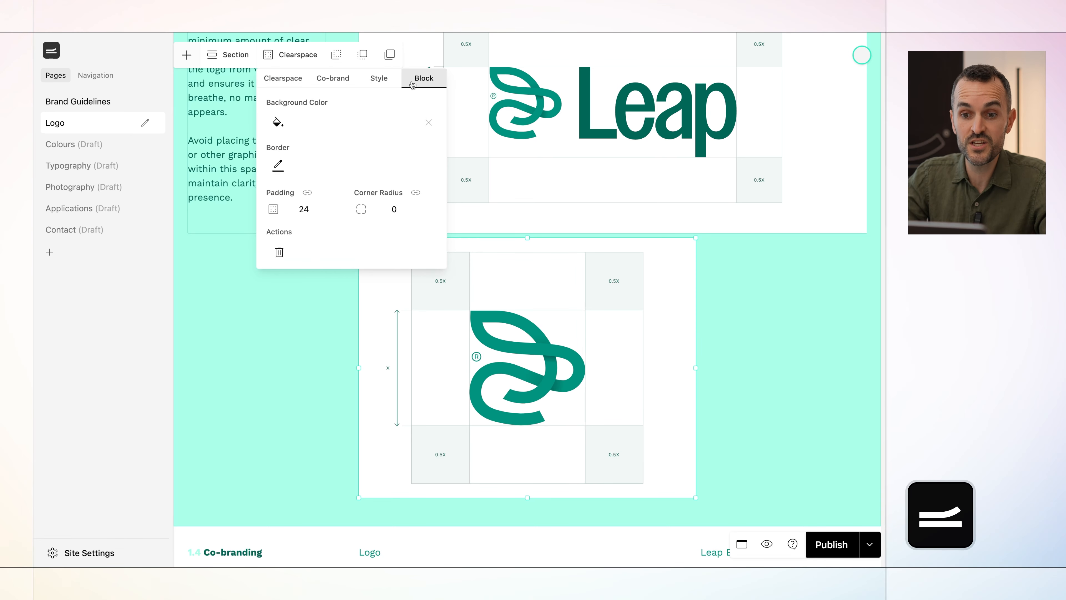
click(427, 124)
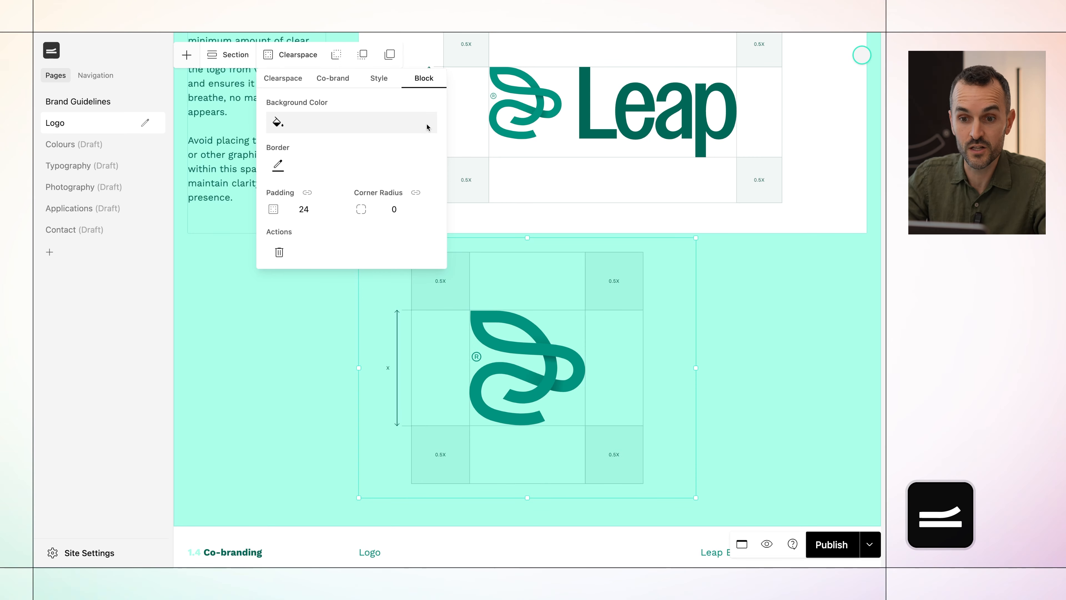
Reduce the icon diagram's clearspace to 0.25x.
click(288, 81)
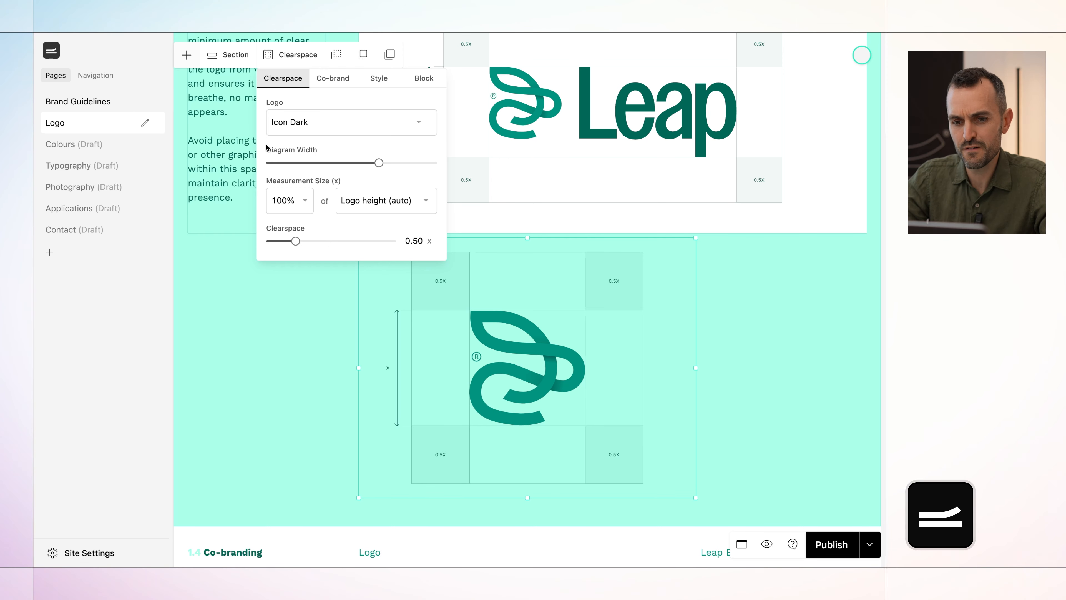
drag(295, 240, 285, 242)
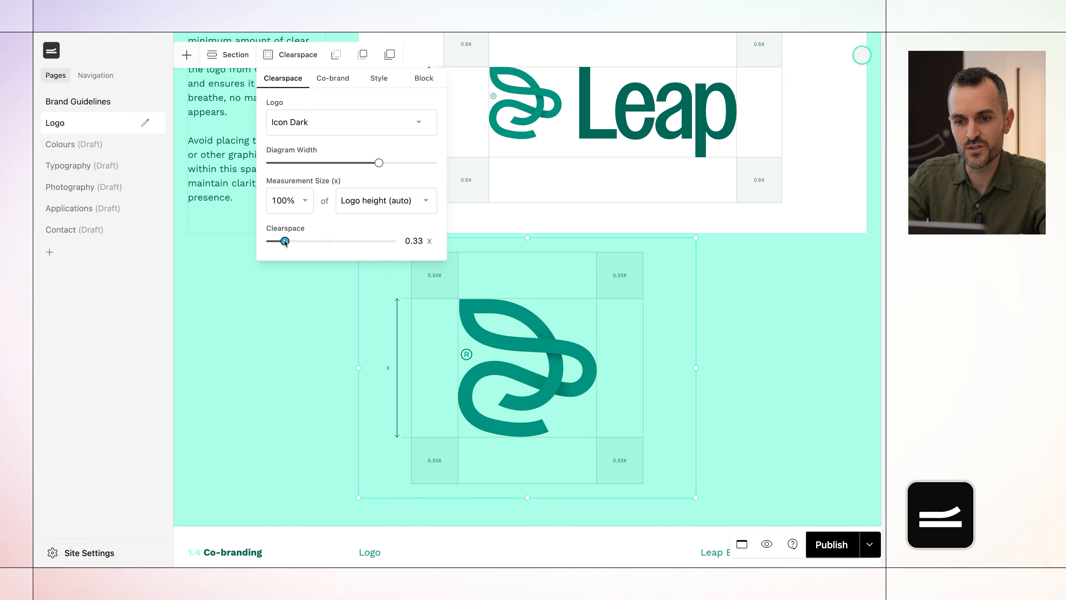
drag(280, 244, 277, 245)
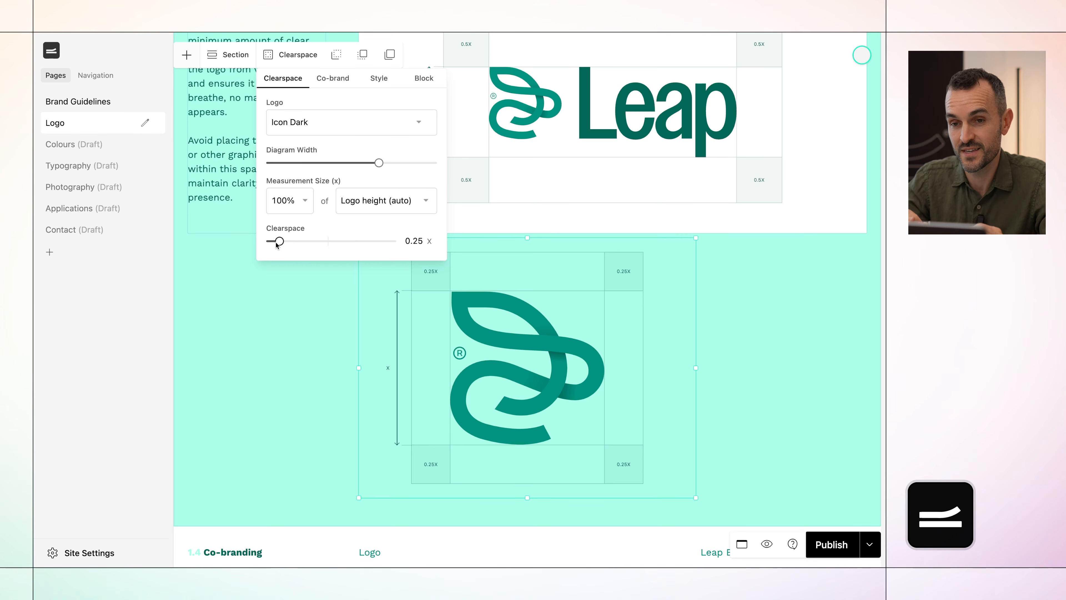
scroll(282, 331, down, 5)
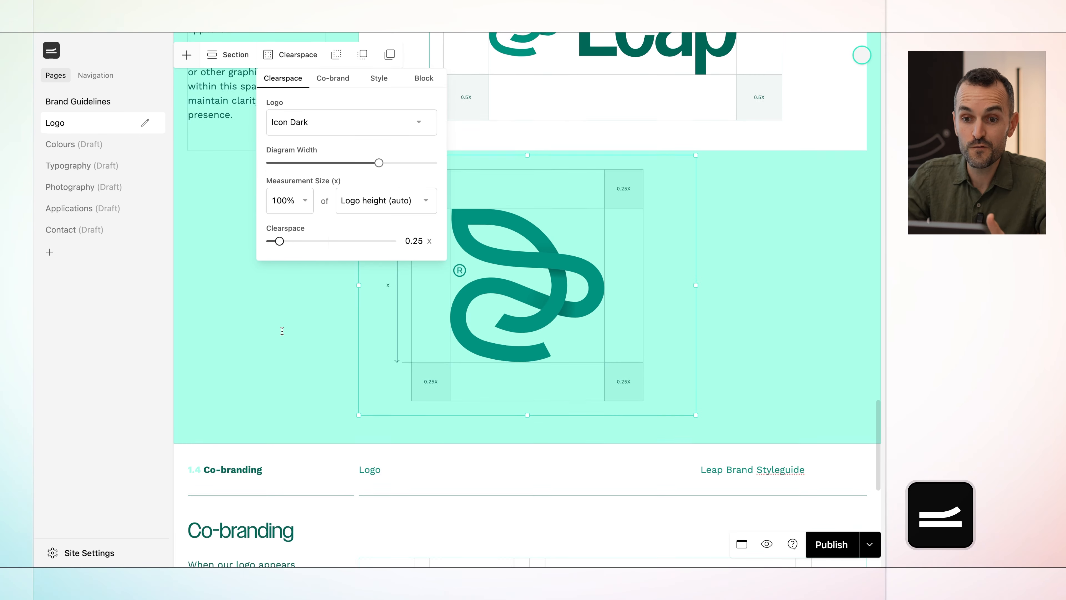
click(284, 383)
Set the logo beside the Guidelines wordmark in the upper Co-branding diagram to Logo Dark.
scroll(284, 383, down, 6)
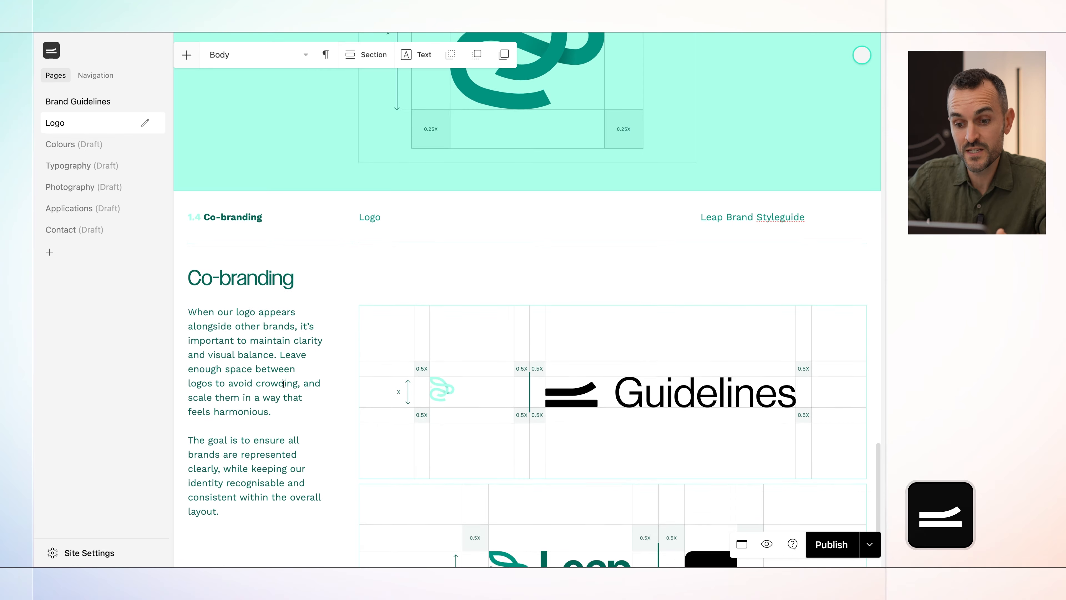
click(470, 242)
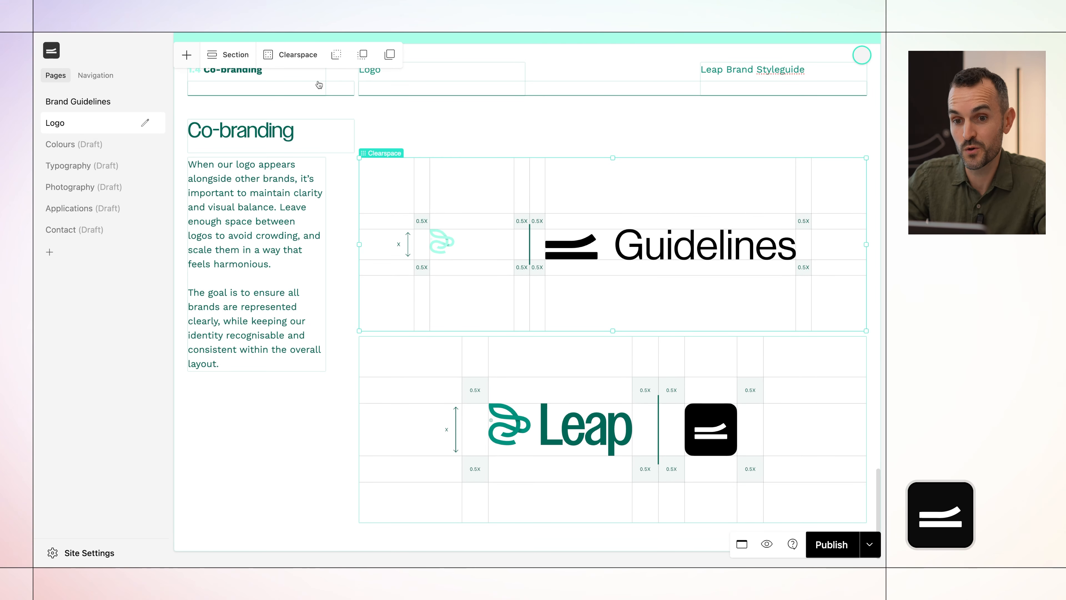
click(294, 61)
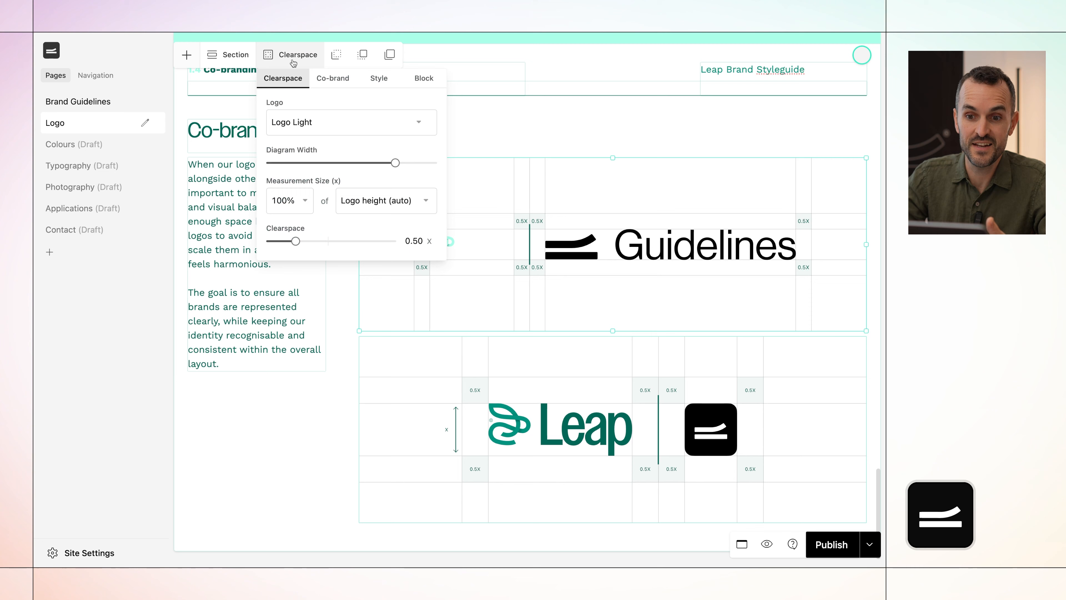
click(318, 118)
click(310, 137)
click(245, 295)
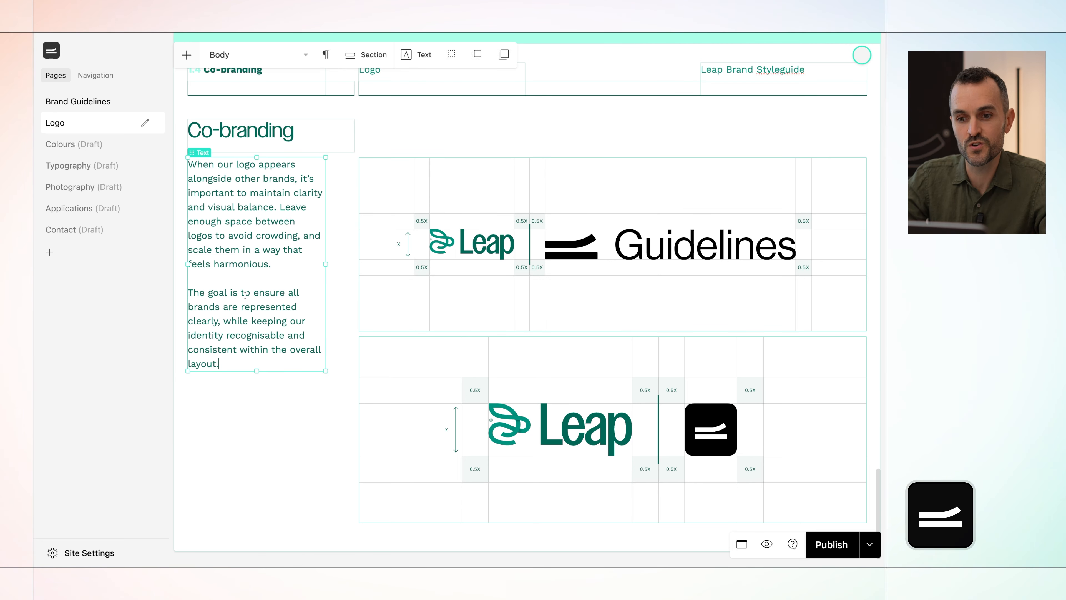